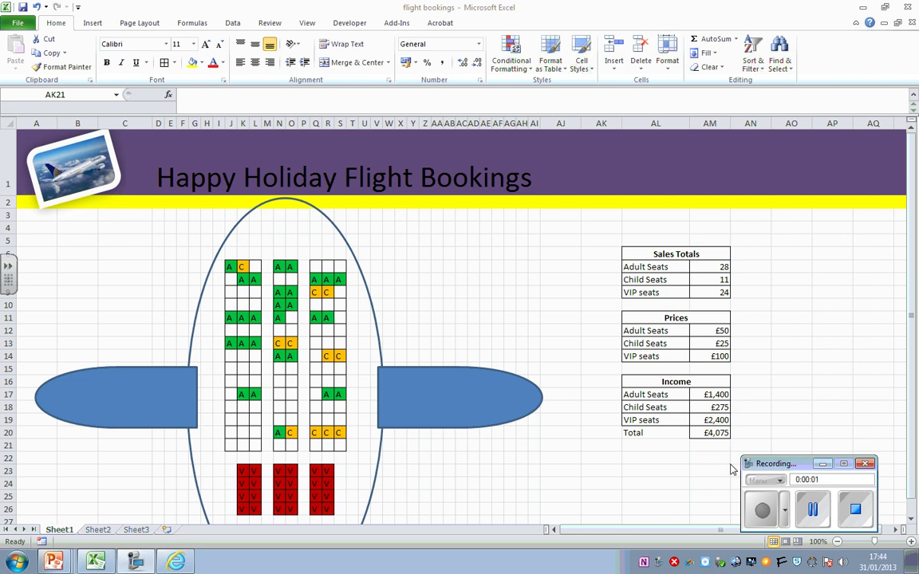
# Type the heading 'Expenditure' in cell AL22 below the Income table.
pyautogui.moveTo(764, 465); pyautogui.dragTo(810, 446)
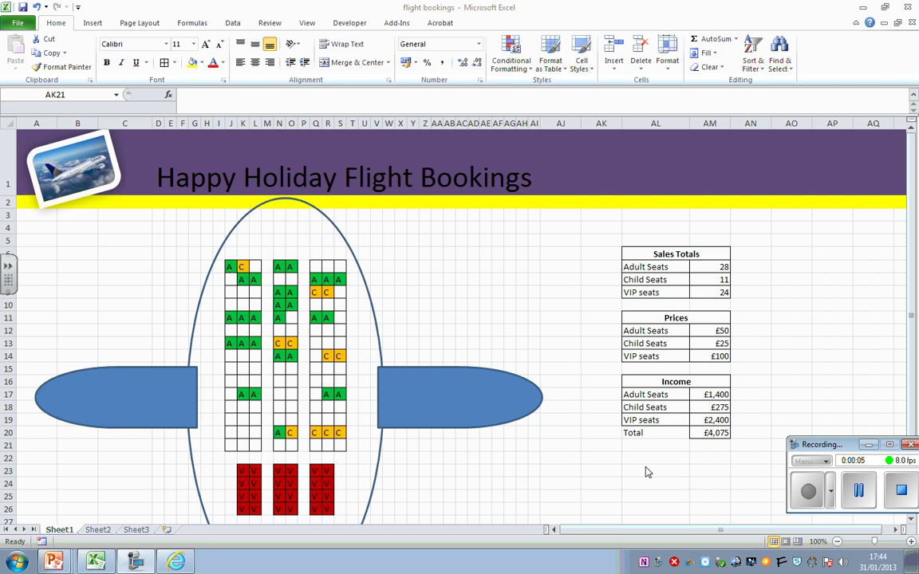
pyautogui.click(711, 432)
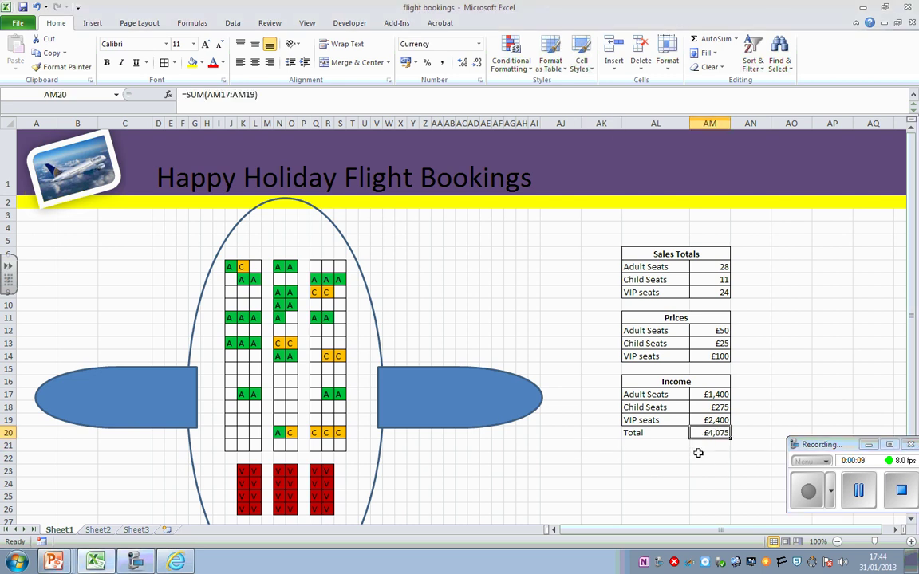
pyautogui.click(646, 469)
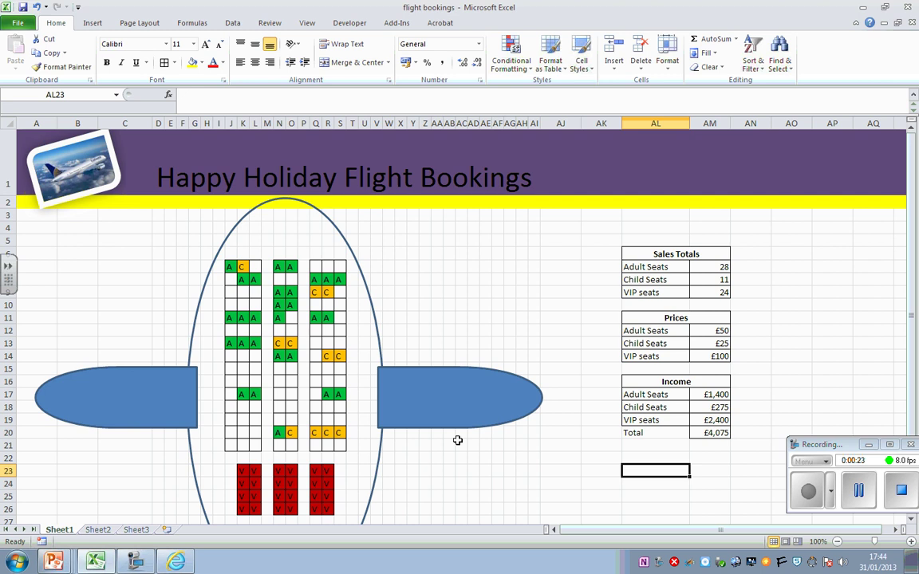
pyautogui.click(649, 460)
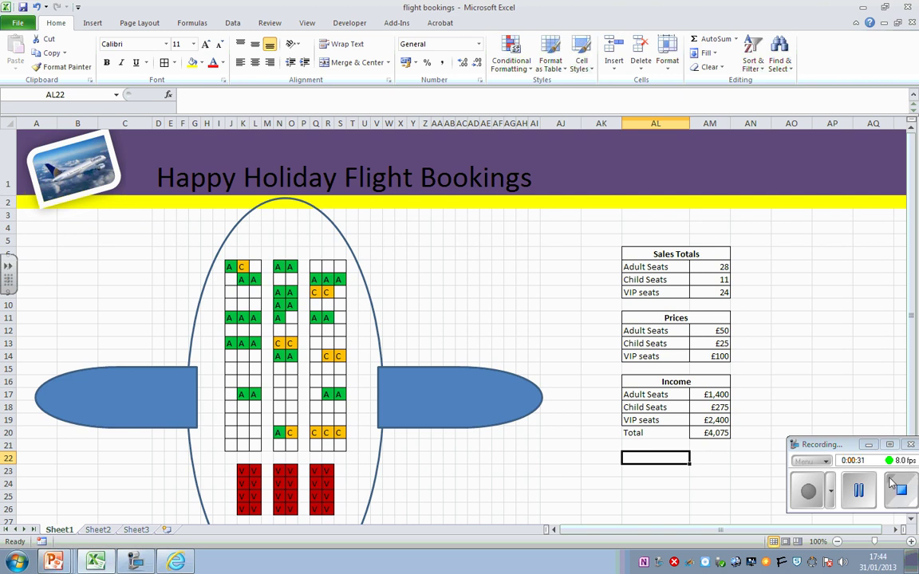
pyautogui.click(806, 444)
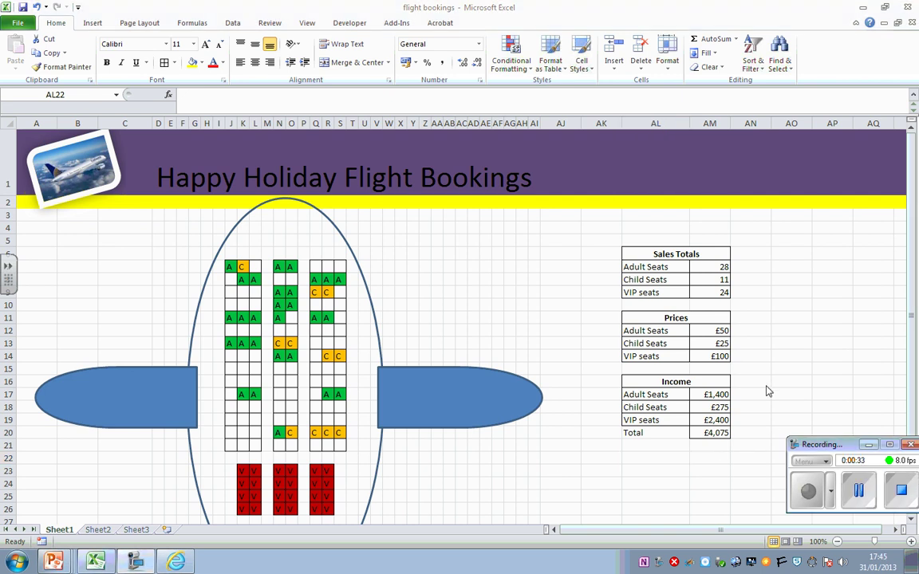
pyautogui.click(651, 458)
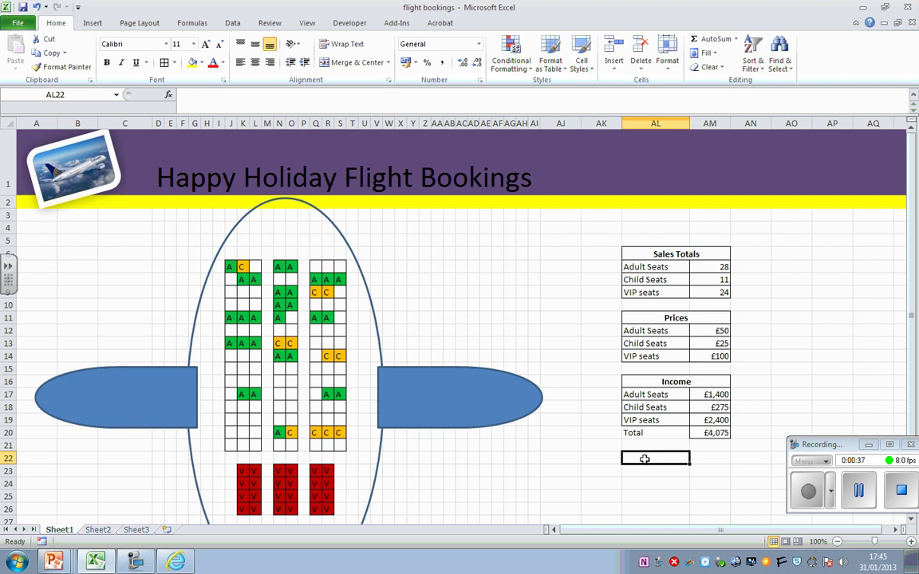
pyautogui.write('Expen')
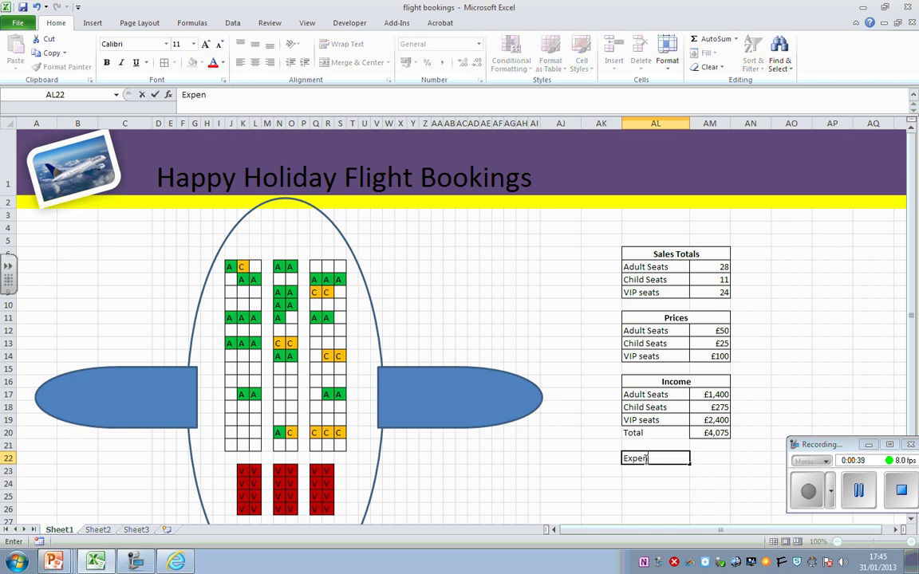
pyautogui.write('ditur')
pyautogui.write('e')
pyautogui.press('Return')
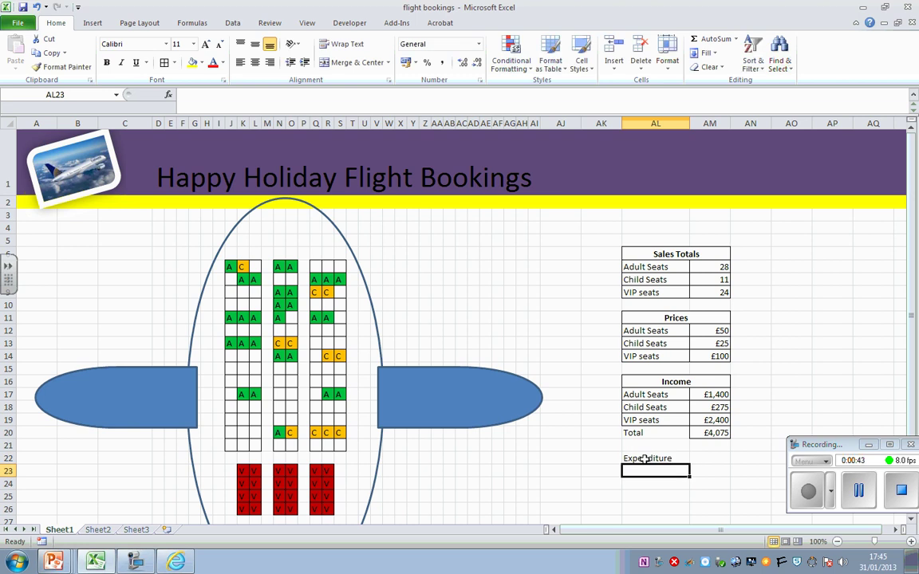
# Merge and centre the Expenditure heading across AL22:AM22 and make it bold.
pyautogui.scroll(-1, 678, 454)
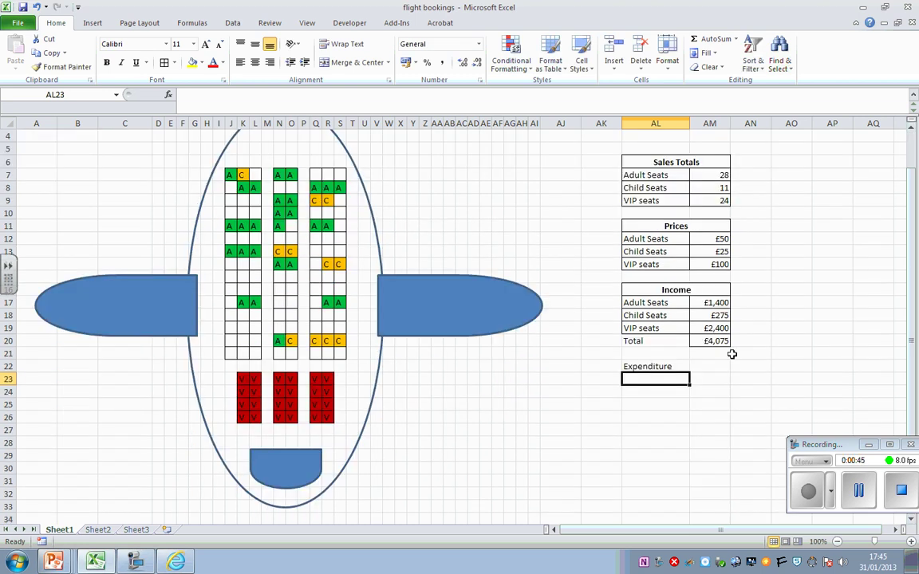
pyautogui.click(646, 366)
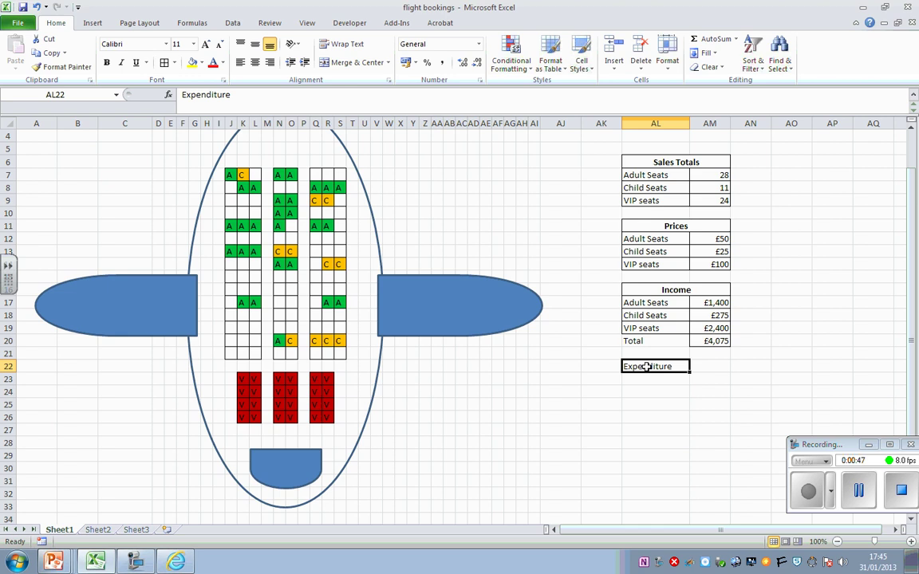
pyautogui.moveTo(683, 366); pyautogui.dragTo(687, 369)
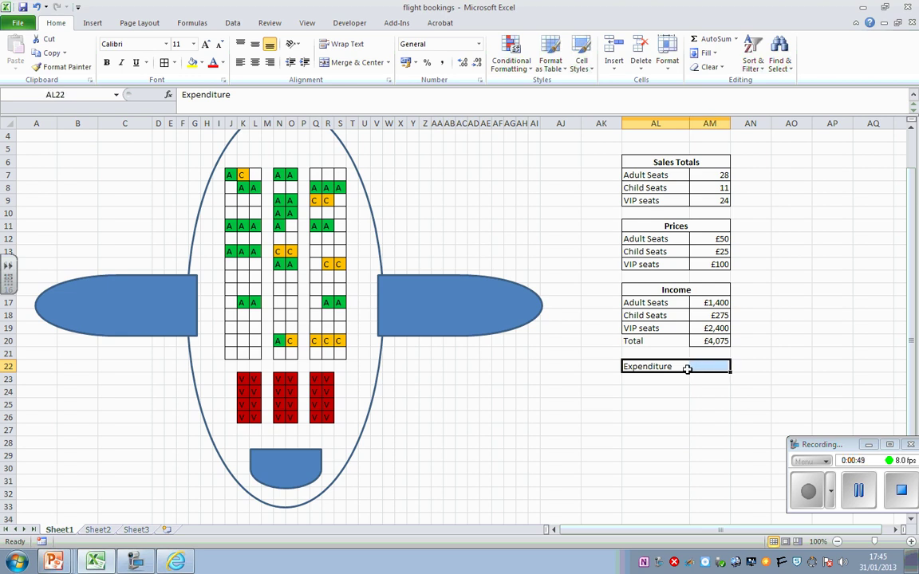
pyautogui.click(348, 66)
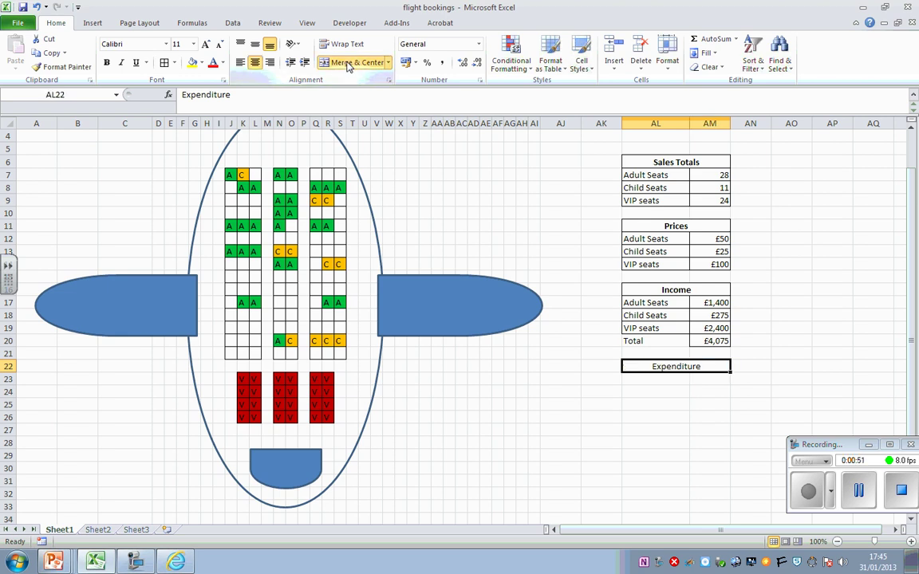
pyautogui.click(106, 62)
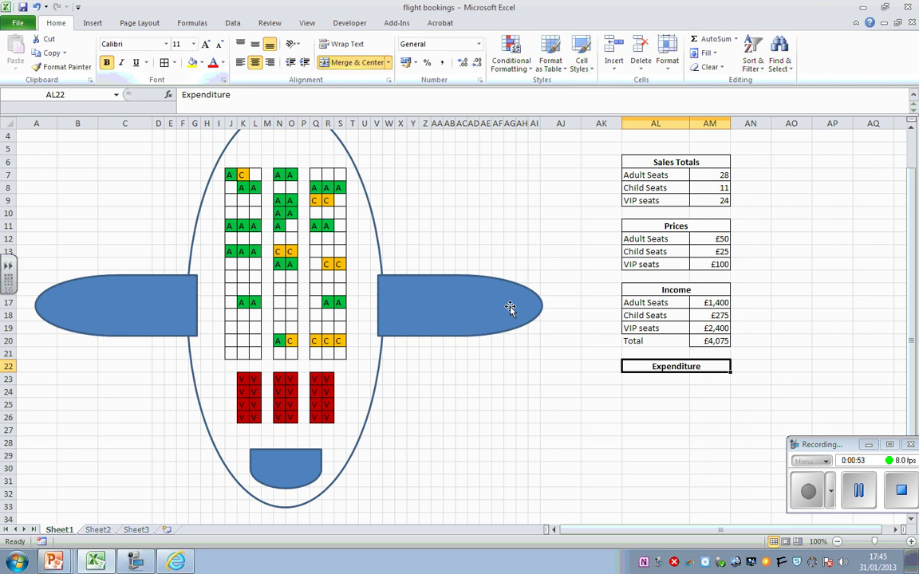
# Apply all borders to the Expenditure table range AL22:AM29.
pyautogui.click(652, 380)
pyautogui.click(645, 365)
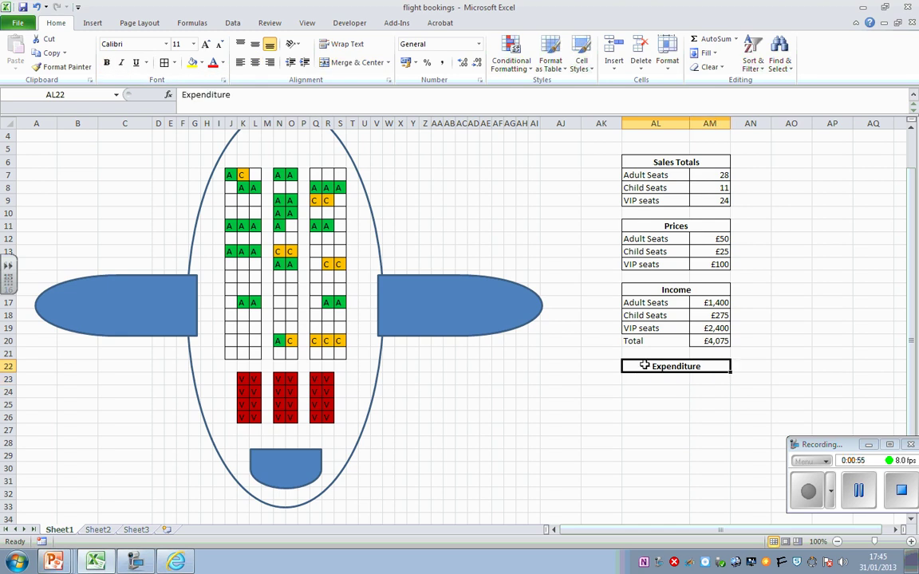
pyautogui.moveTo(644, 365); pyautogui.dragTo(667, 452)
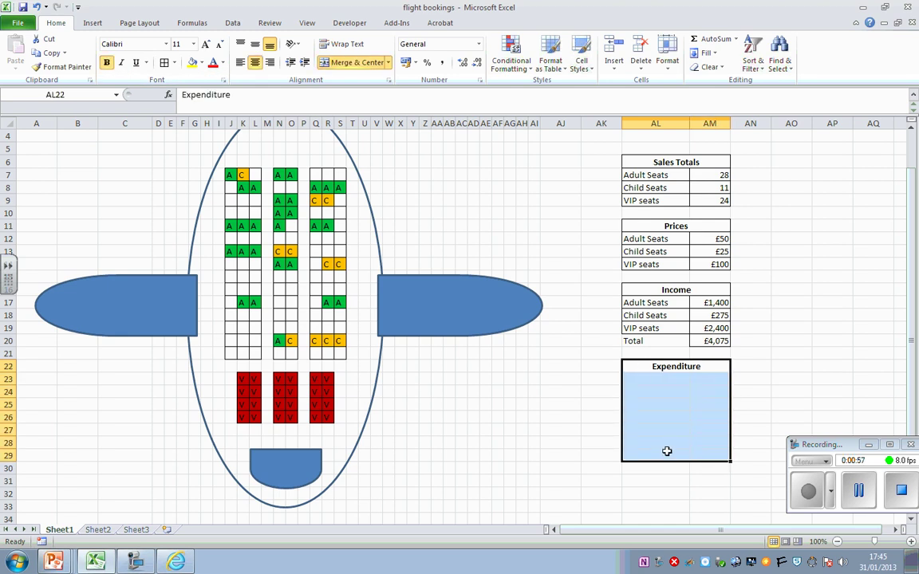
pyautogui.click(163, 63)
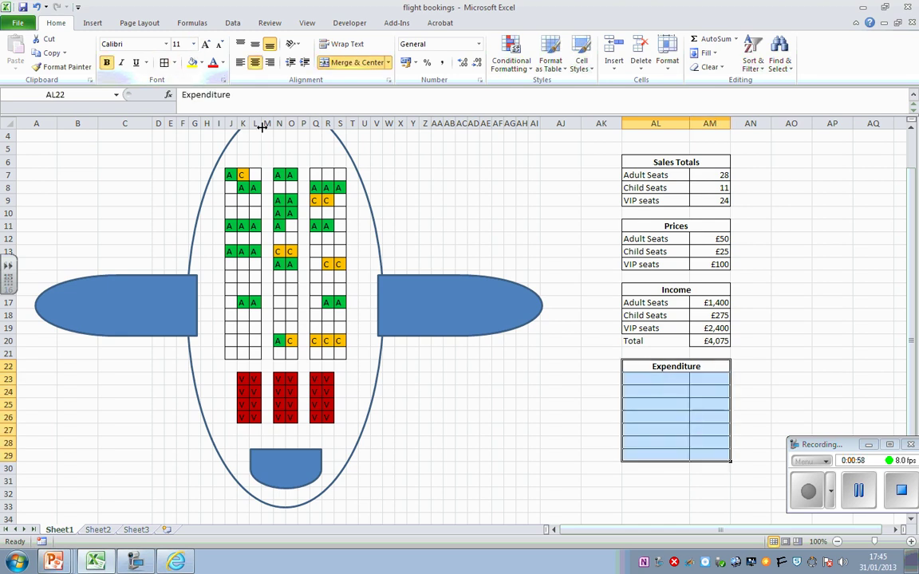
pyautogui.click(672, 388)
# Enter Fuel in AL23 with a cost of £500 in AM23.
pyautogui.click(655, 379)
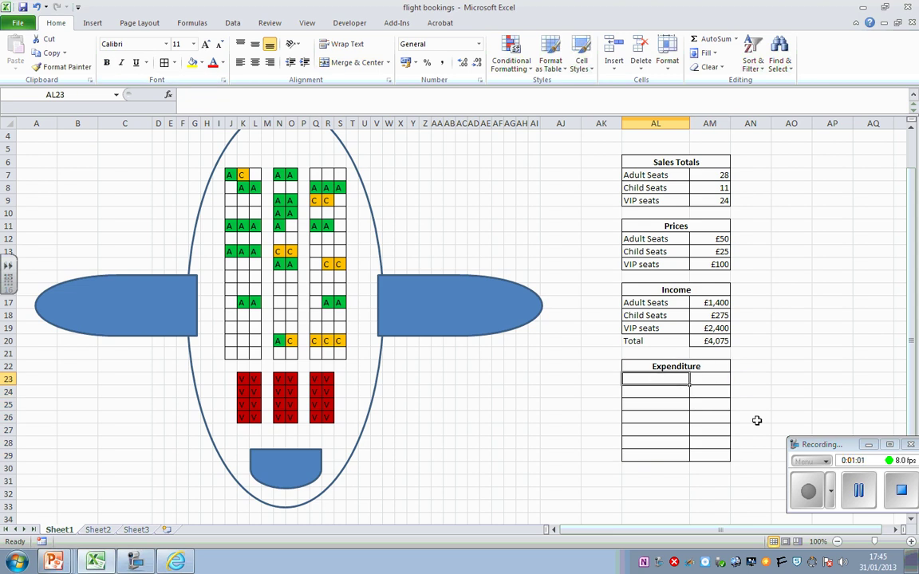
pyautogui.write('Fue')
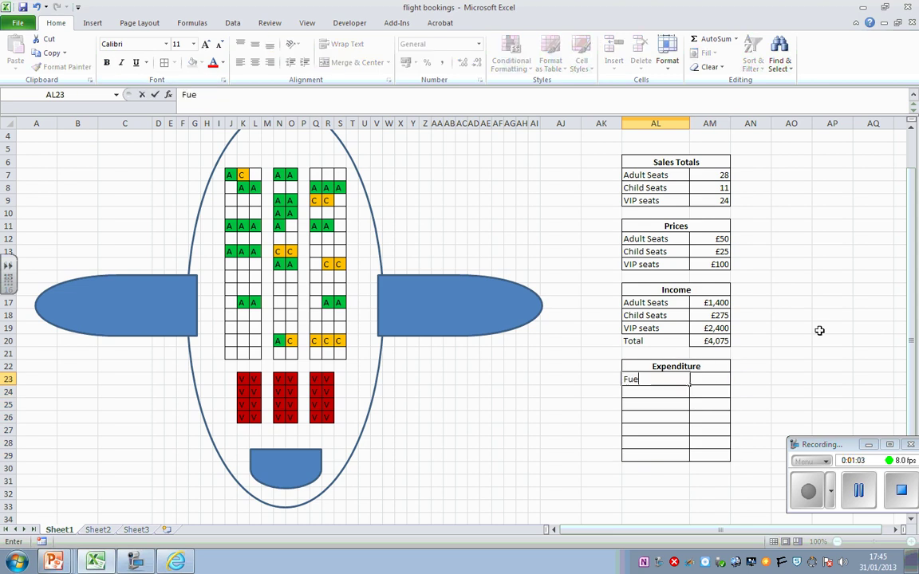
pyautogui.write('l')
pyautogui.press('Return')
pyautogui.press('Right')
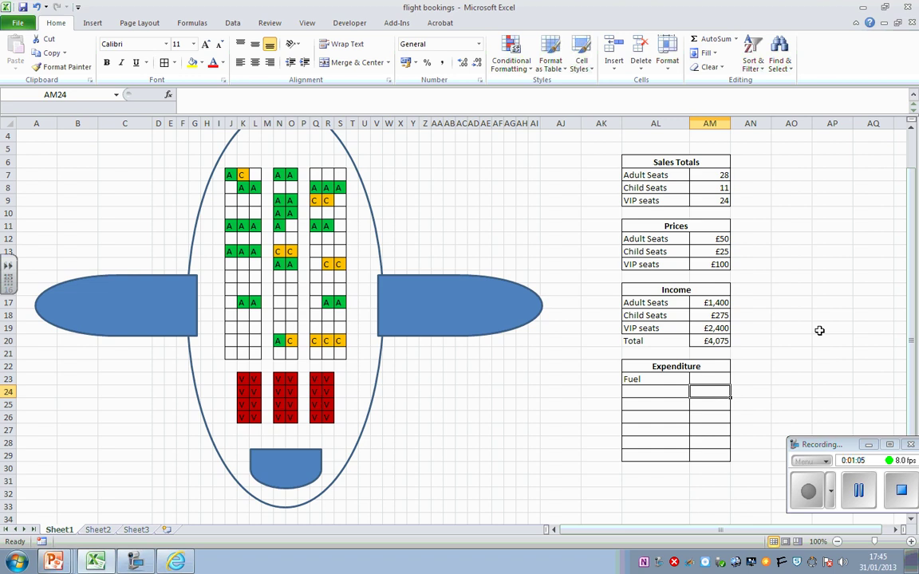
pyautogui.press('Up')
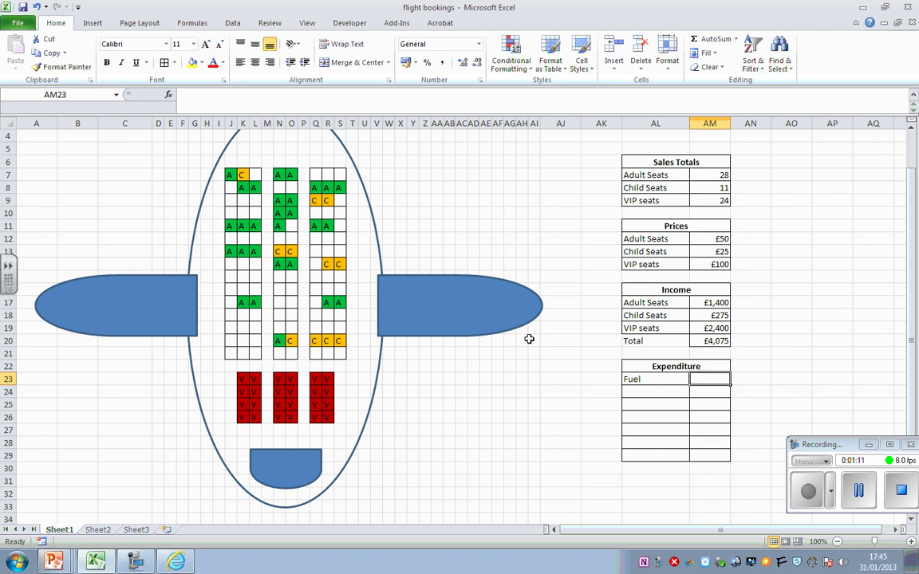
pyautogui.write('£')
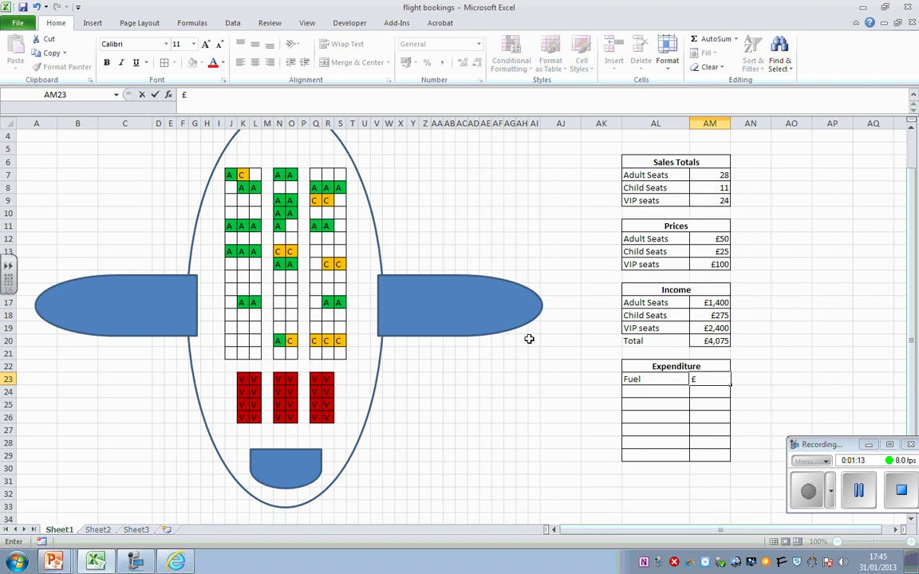
pyautogui.write('500')
pyautogui.press('Return')
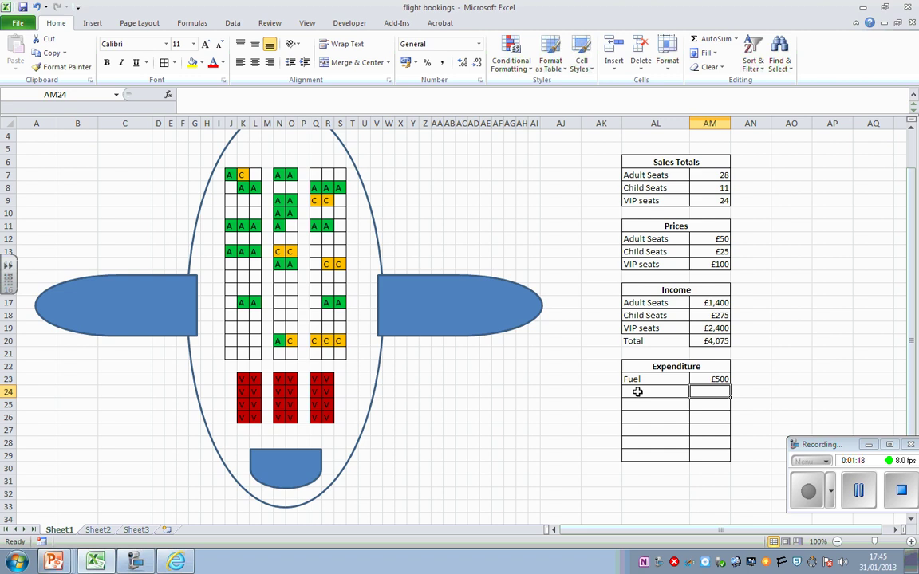
pyautogui.click(638, 390)
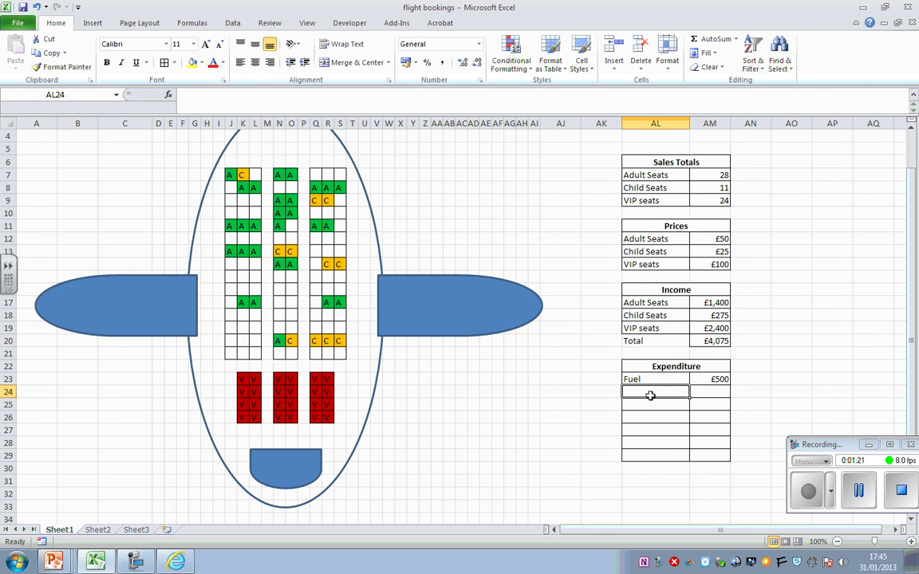
pyautogui.click(708, 380)
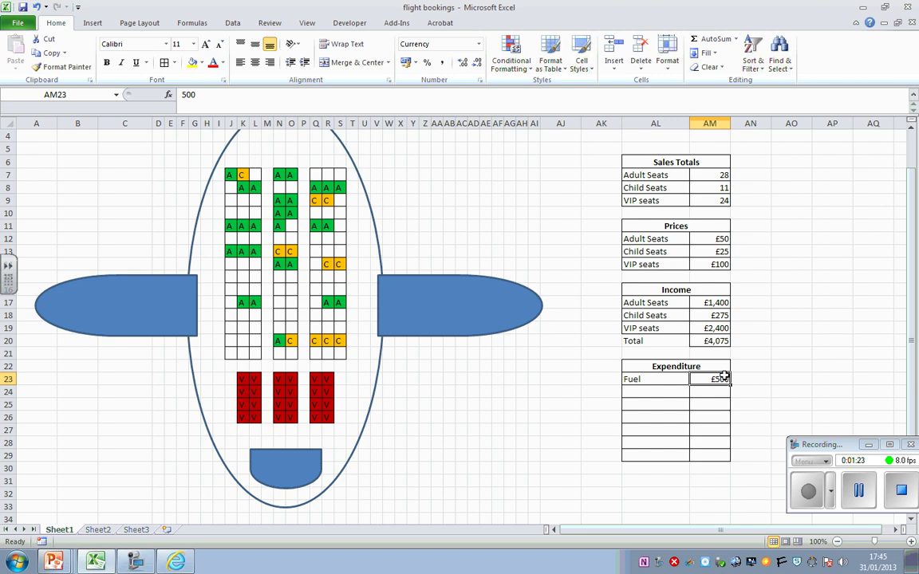
pyautogui.click(655, 391)
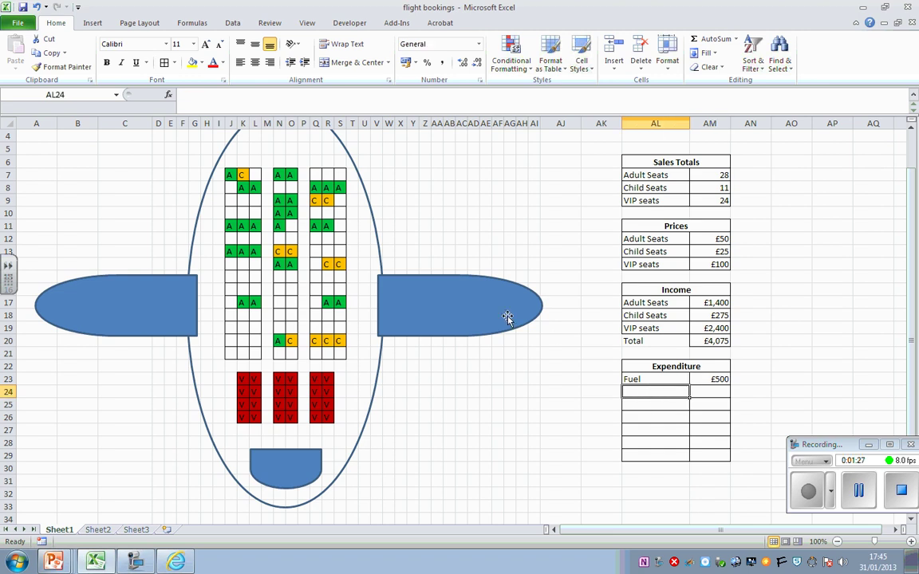
# Enter Pilot at £350 and Cabin Crew at £350 as the next expense rows.
pyautogui.write('Pilo')
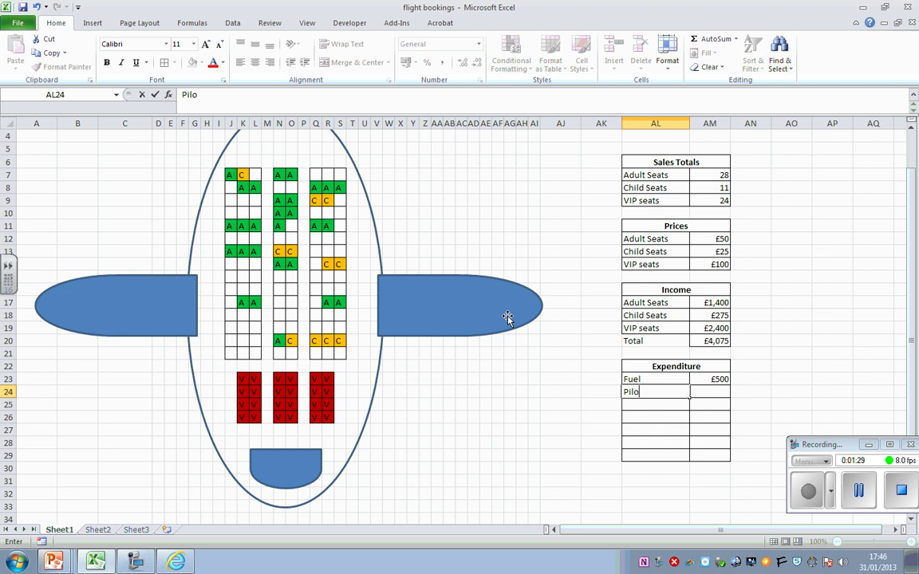
pyautogui.write('t')
pyautogui.press('Tab')
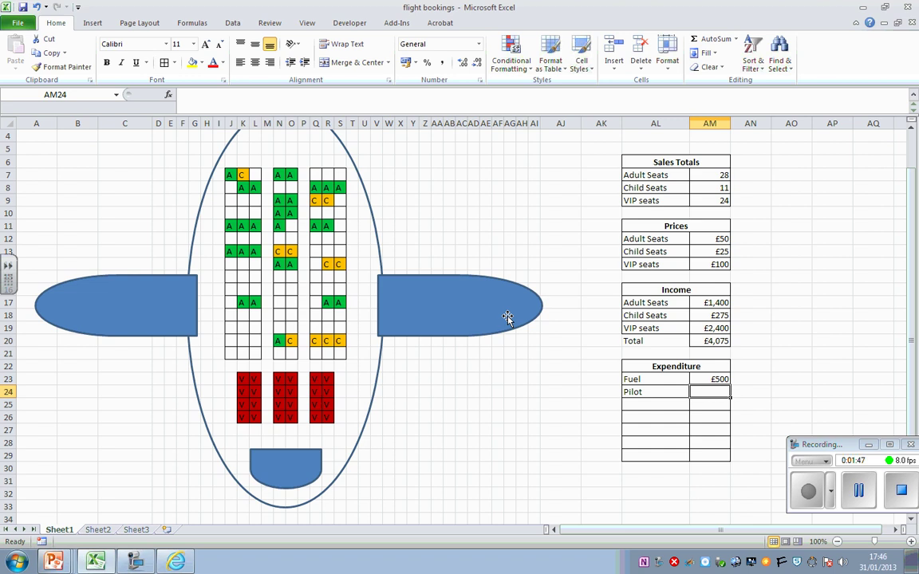
pyautogui.write('£35')
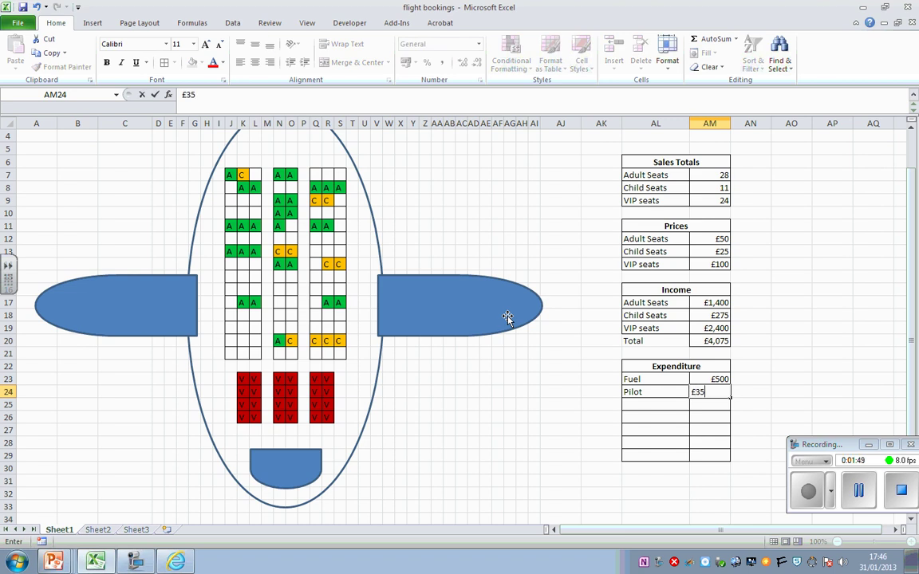
pyautogui.write('0')
pyautogui.press('Return')
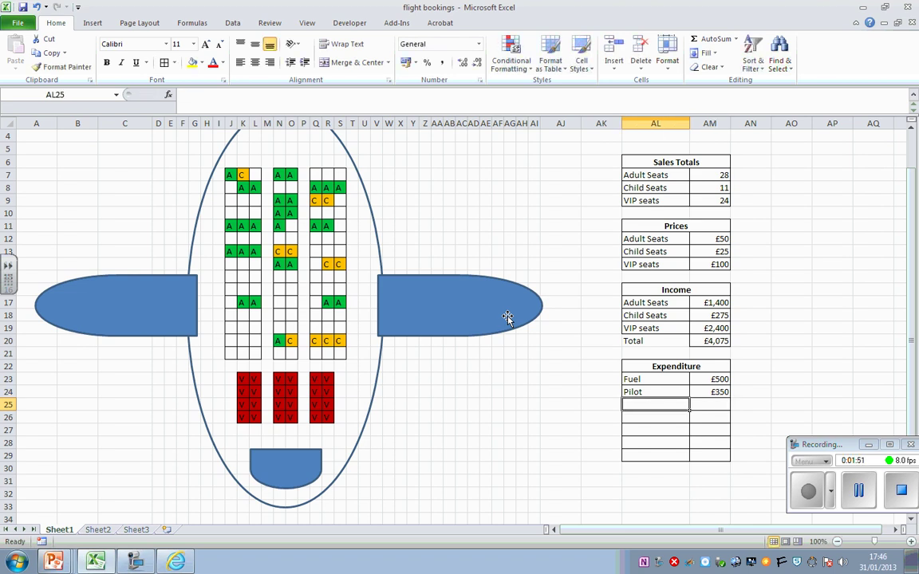
pyautogui.write('Cabi')
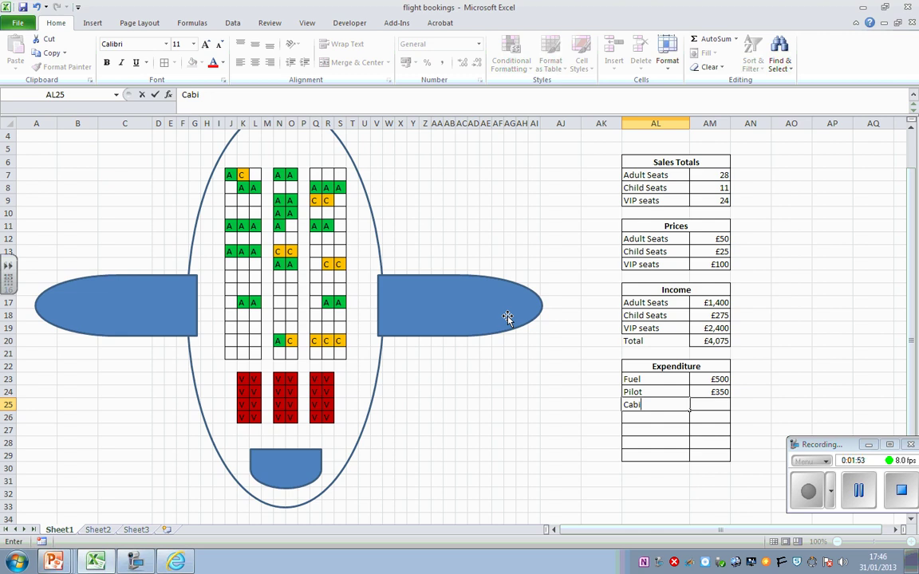
pyautogui.write('n Crew')
pyautogui.press('Tab')
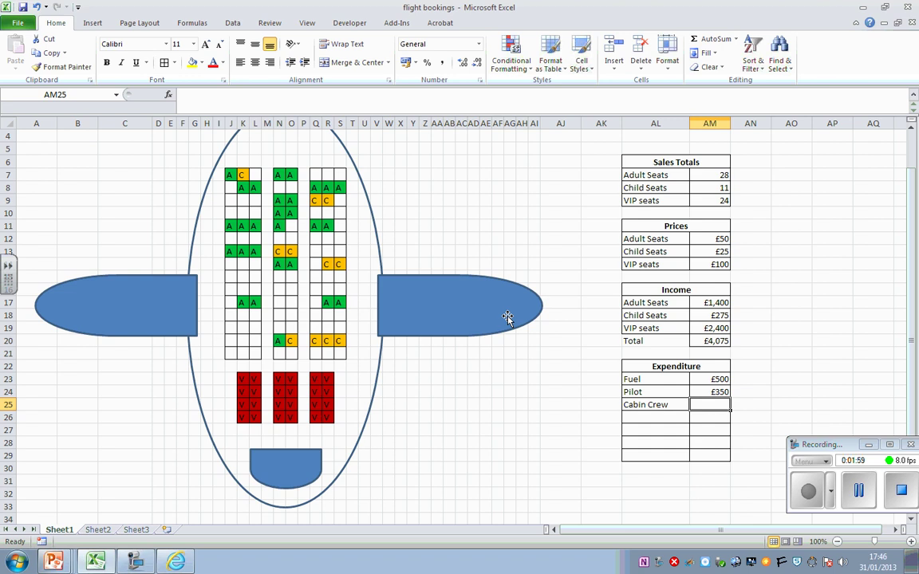
pyautogui.write('£3')
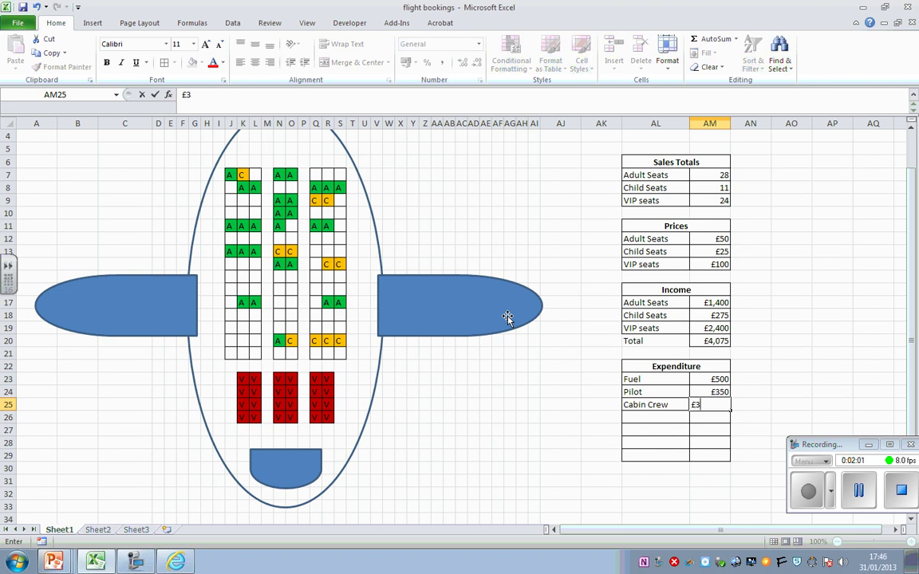
pyautogui.write('50')
pyautogui.press('Return')
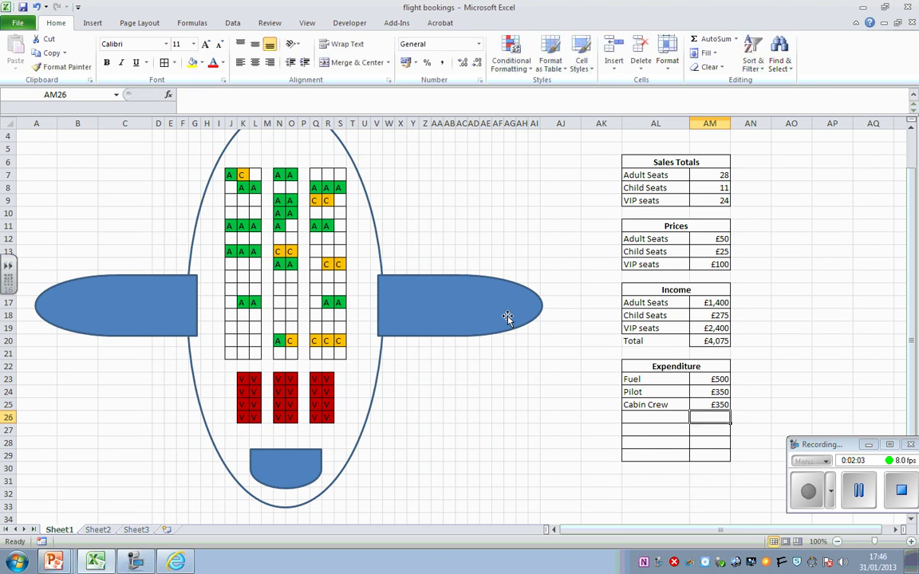
# Add a Cleaners expense costing £200 in row 26.
pyautogui.press('Left')
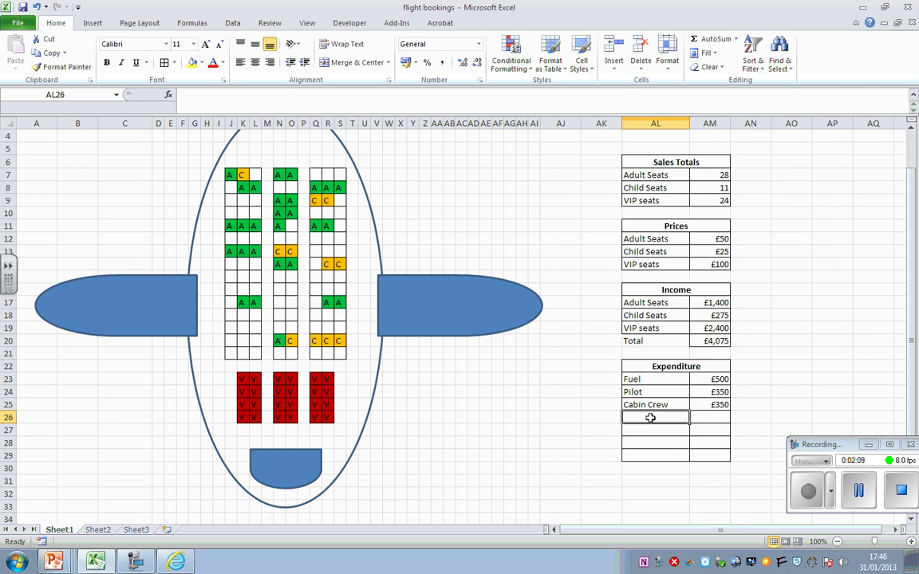
pyautogui.click(797, 444)
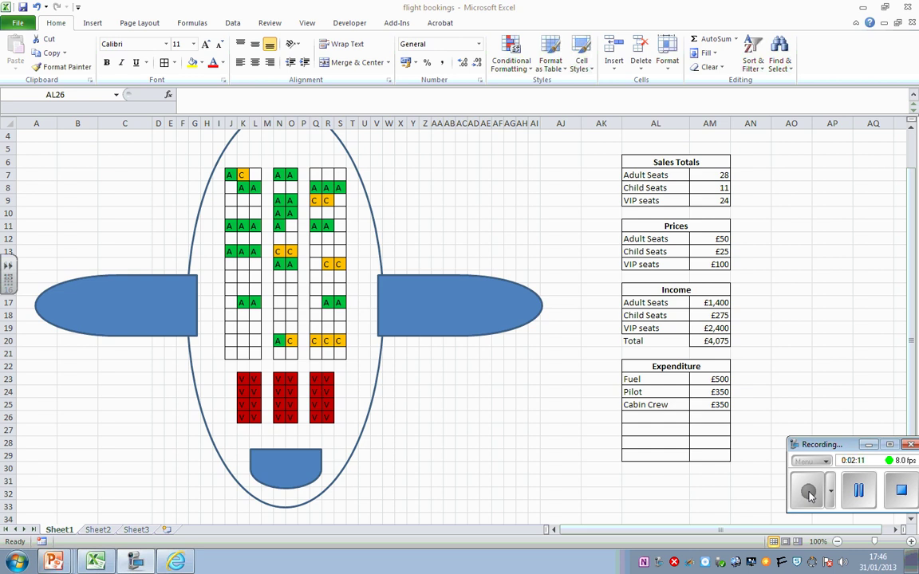
pyautogui.click(642, 416)
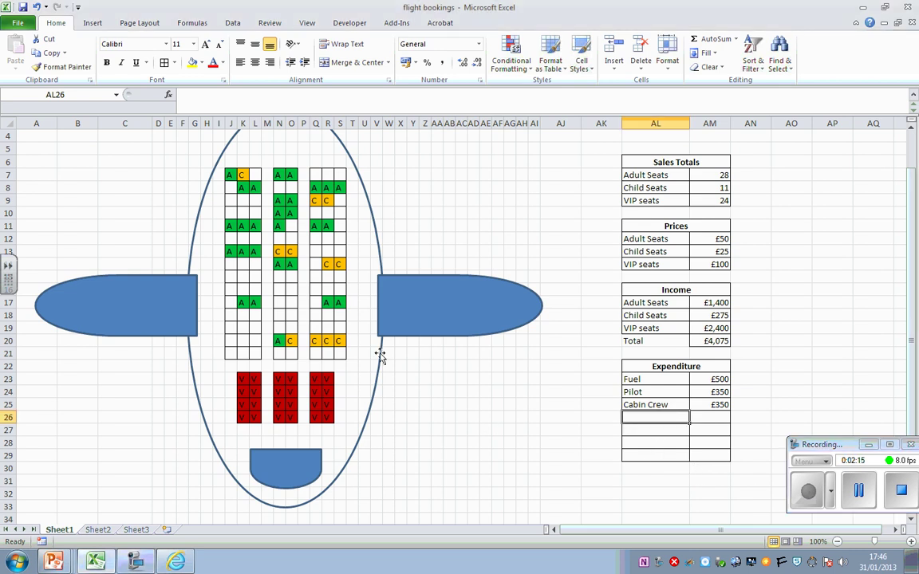
pyautogui.write('Cl')
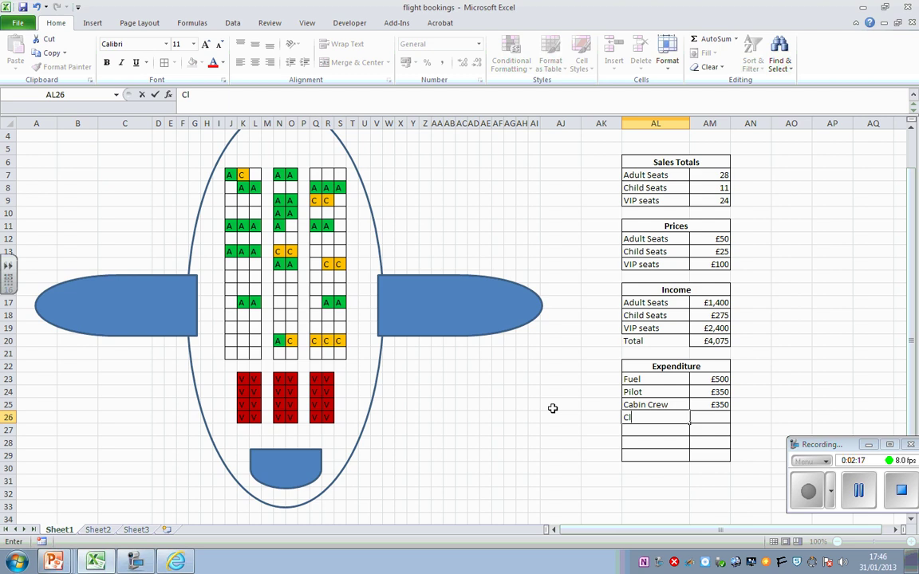
pyautogui.write('eaners')
pyautogui.press('Tab')
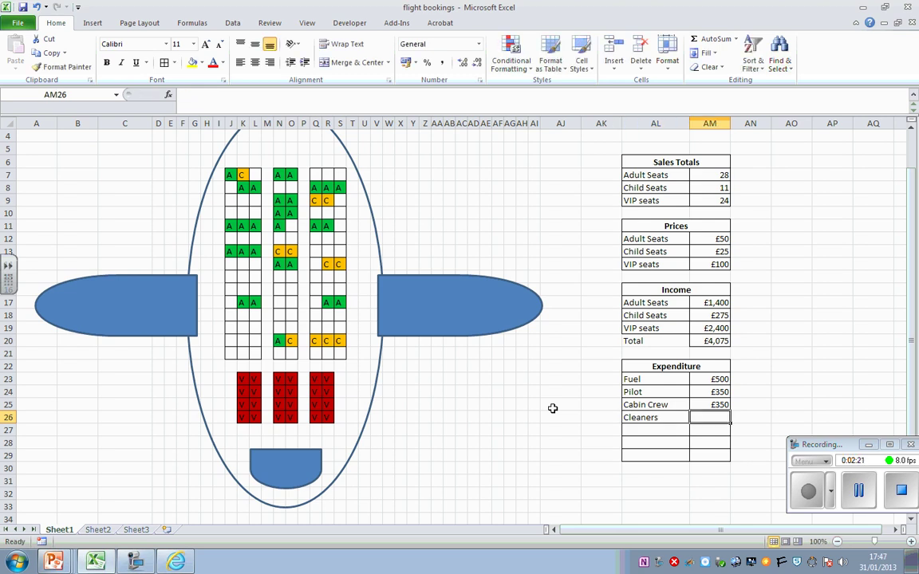
pyautogui.write('£200')
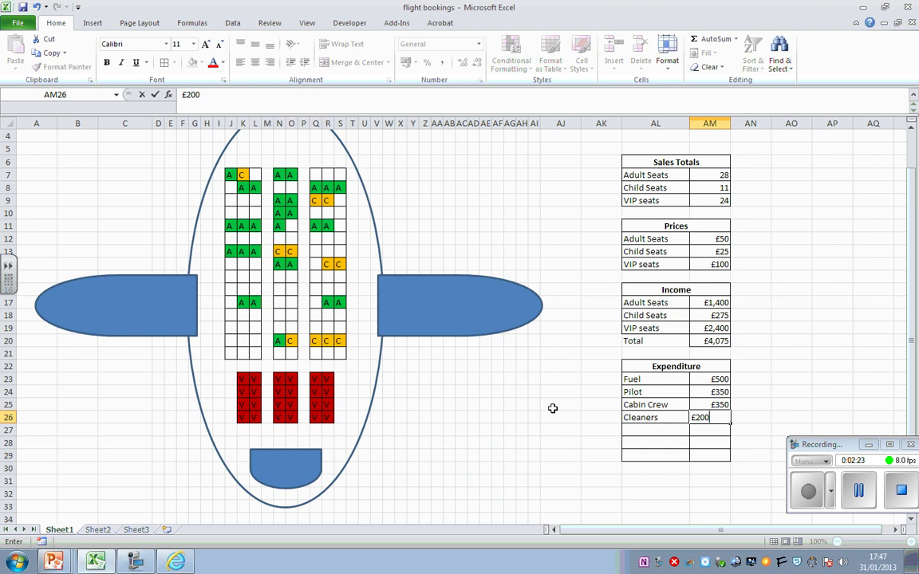
pyautogui.press('Return')
# Enter the label 'Luagge Carriers' in AL27.
pyautogui.press('Left')
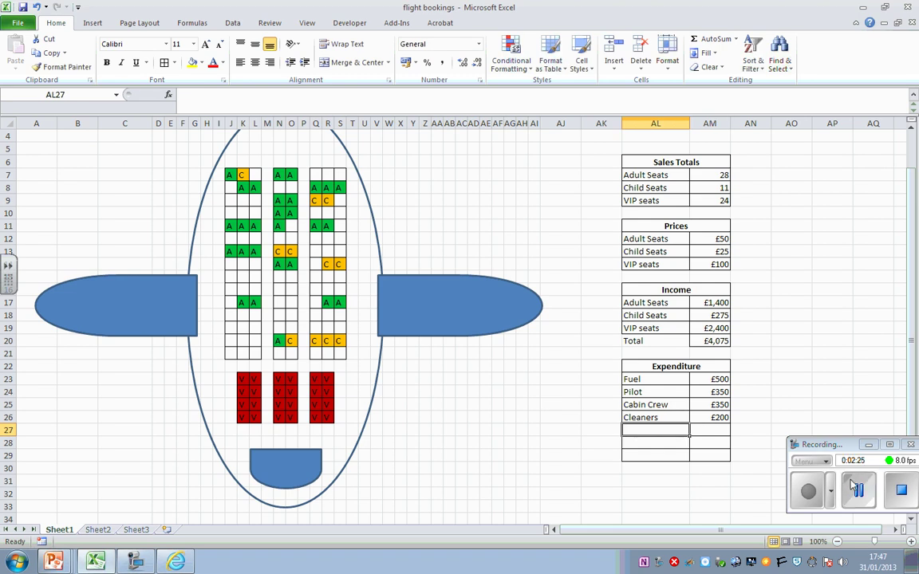
pyautogui.click(852, 487)
pyautogui.click(645, 430)
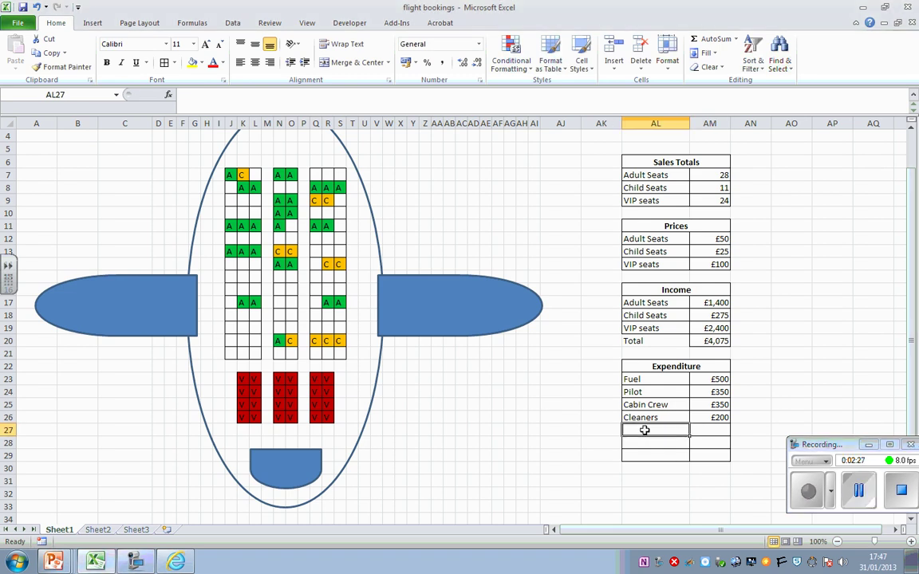
pyautogui.write('Lua')
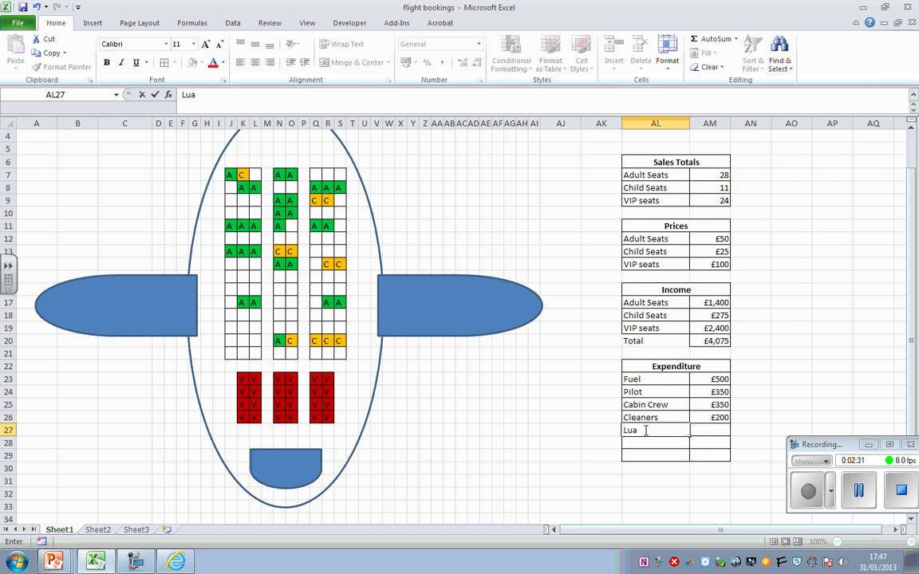
pyautogui.write('gge ')
pyautogui.write('Carriers')
pyautogui.press('Return')
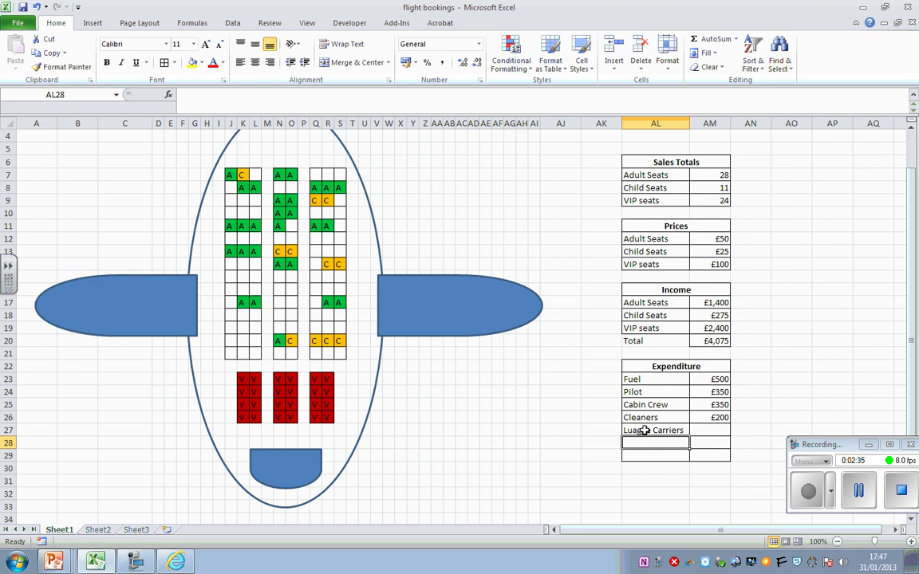
pyautogui.press('Up')
pyautogui.press('Right')
pyautogui.click(650, 432)
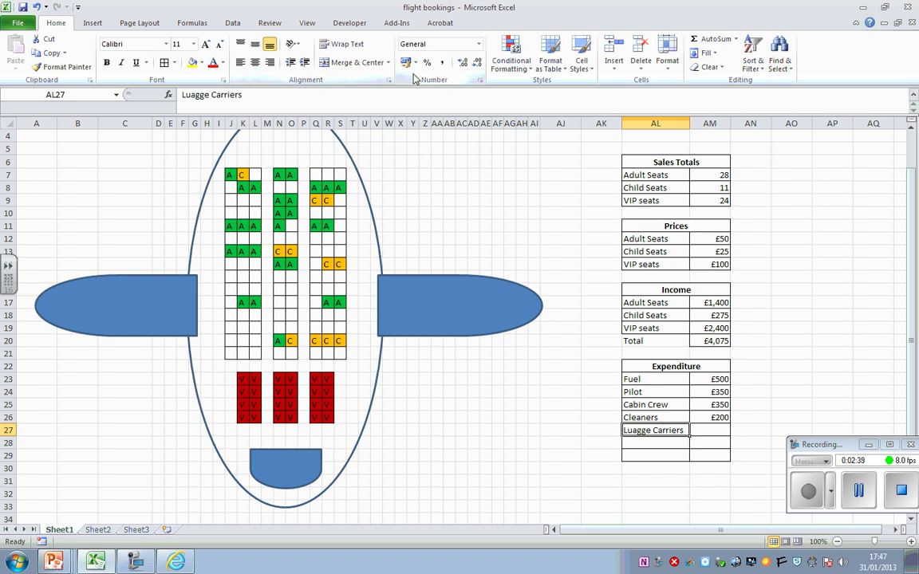
# Spell-check the sheet, changing 'Luagge' to 'Luggage' without restarting the check.
pyautogui.click(267, 24)
pyautogui.click(17, 50)
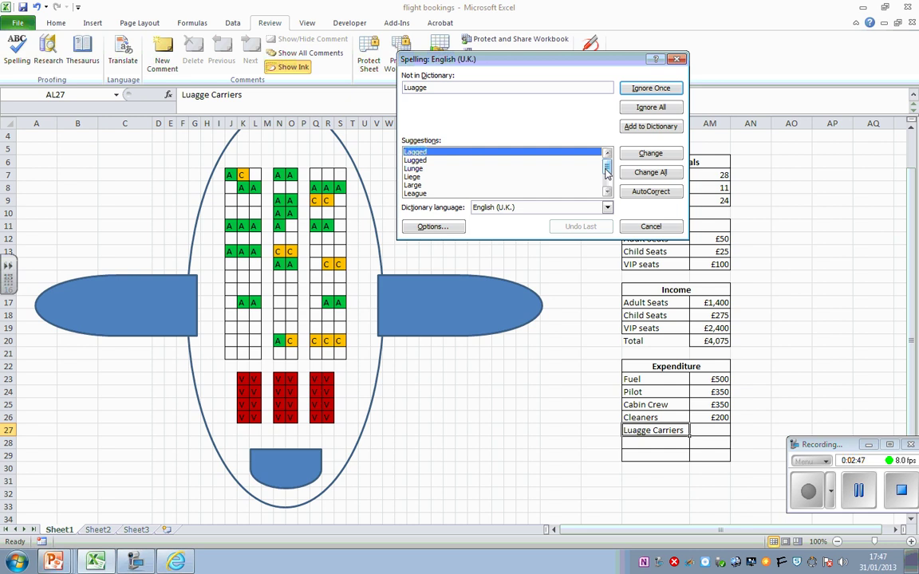
pyautogui.scroll(-1, 606, 182)
pyautogui.click(409, 193)
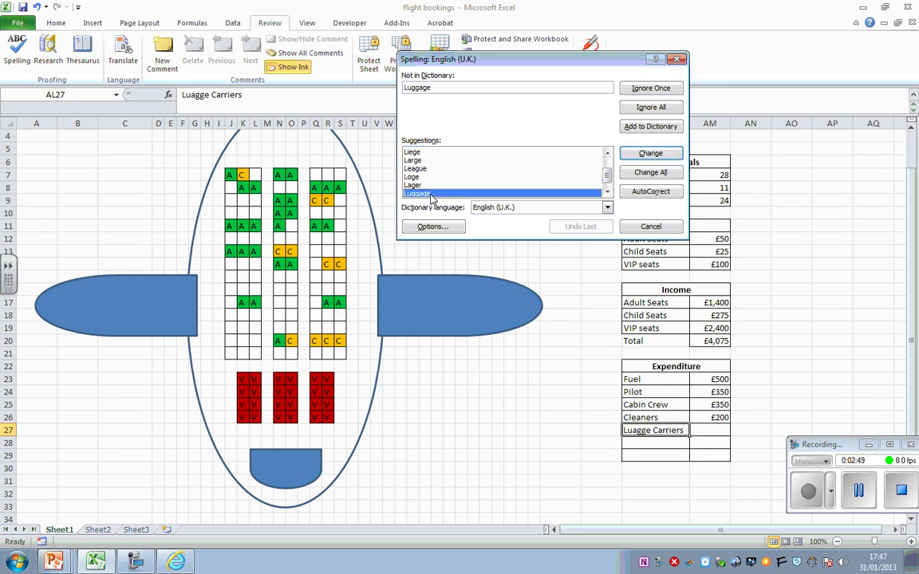
pyautogui.click(652, 154)
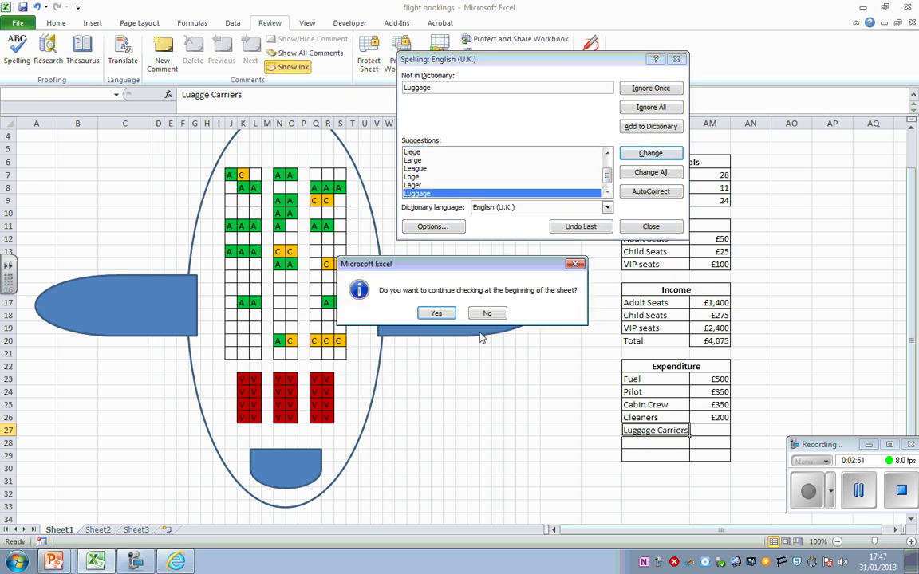
pyautogui.click(436, 289)
pyautogui.click(709, 430)
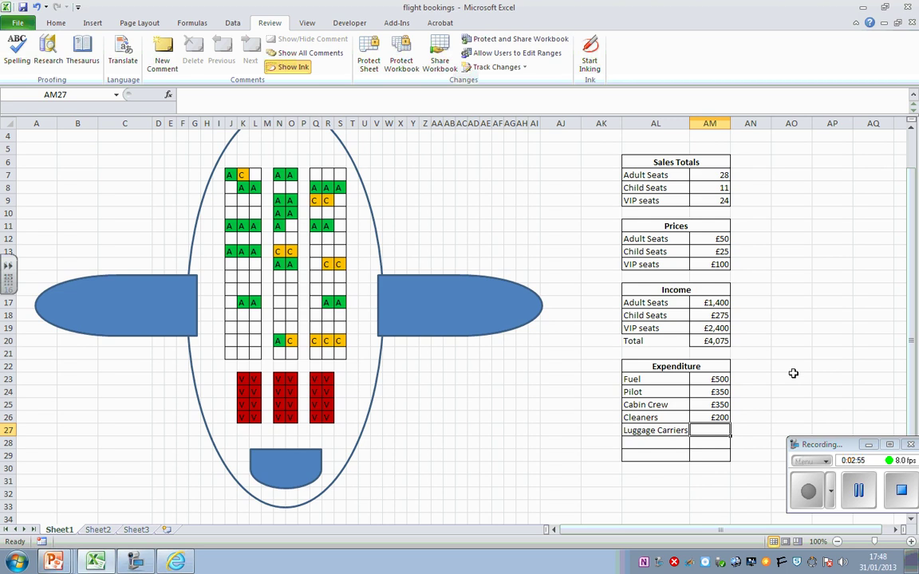
# Give Luggage Carriers a £150 cost and add Air Traffic Control at £100.
pyautogui.write('£150')
pyautogui.press('Return')
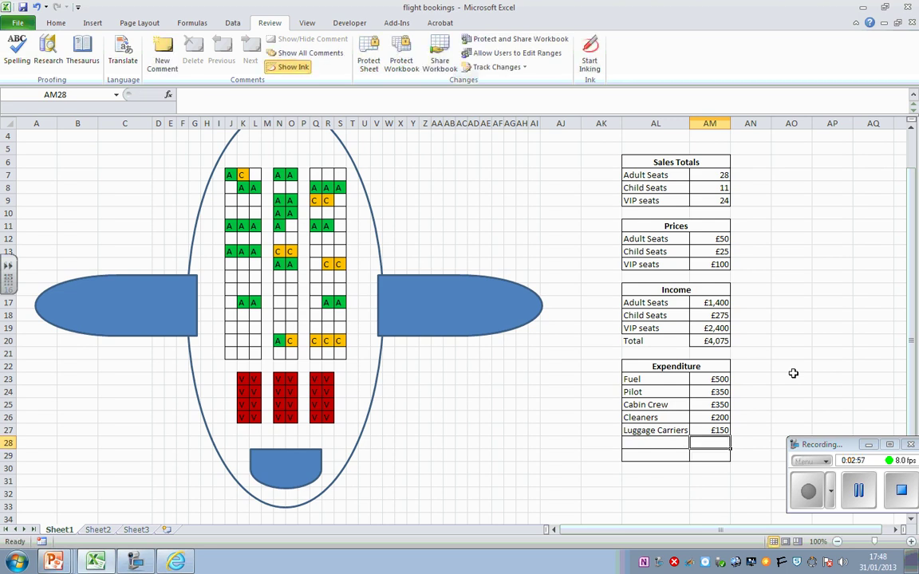
pyautogui.press('Left')
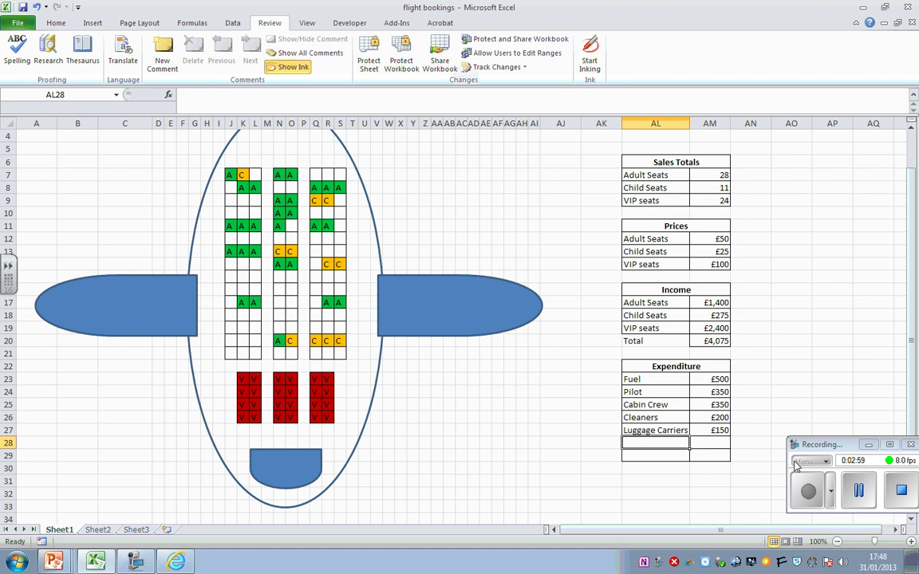
pyautogui.click(790, 447)
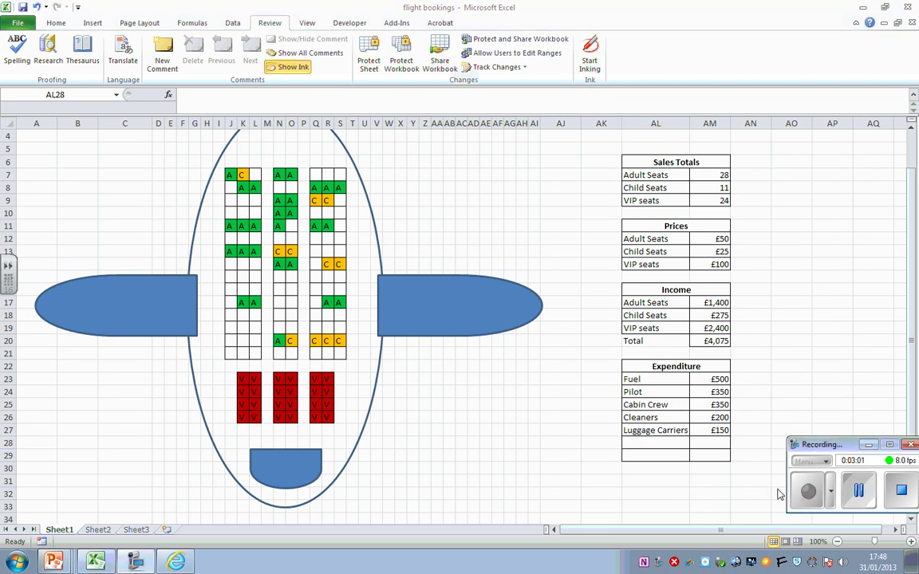
pyautogui.click(648, 439)
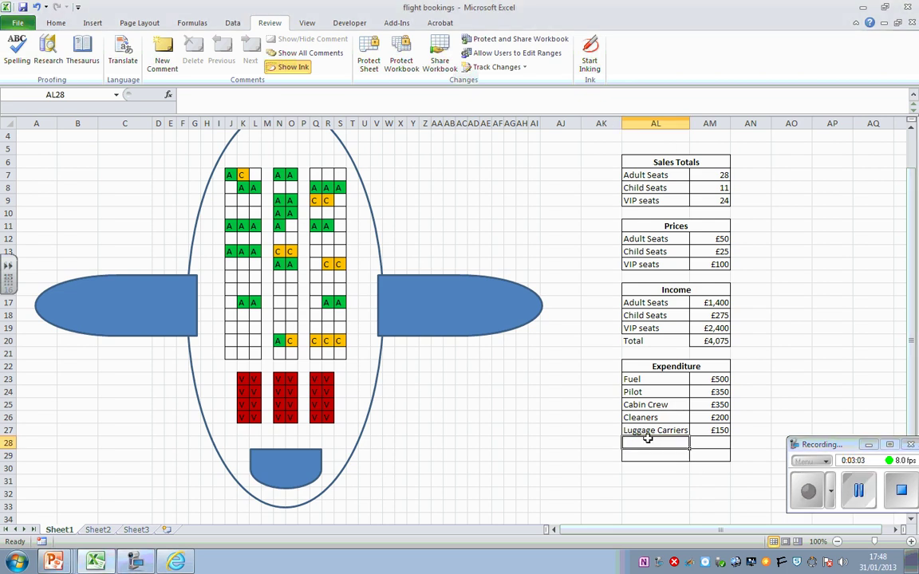
pyautogui.write('Air T')
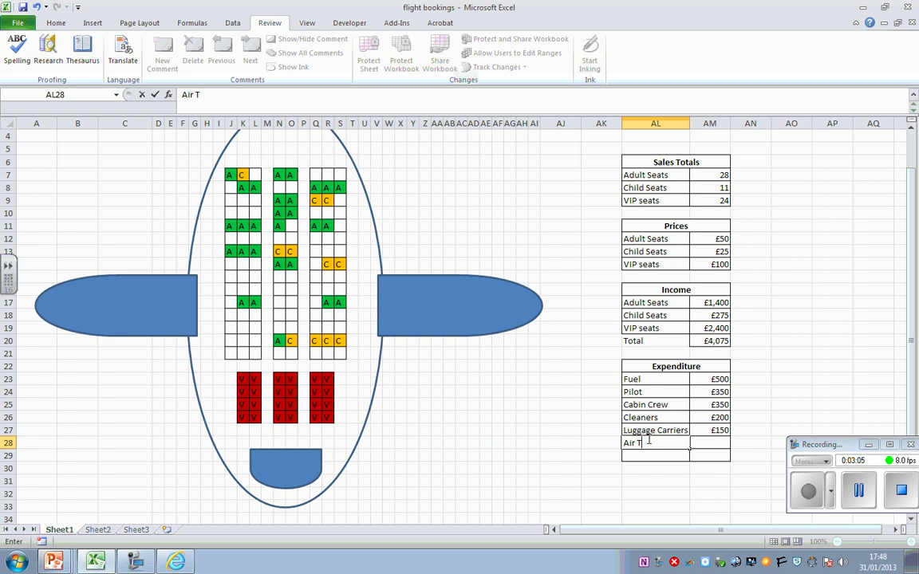
pyautogui.write('raffic Cont')
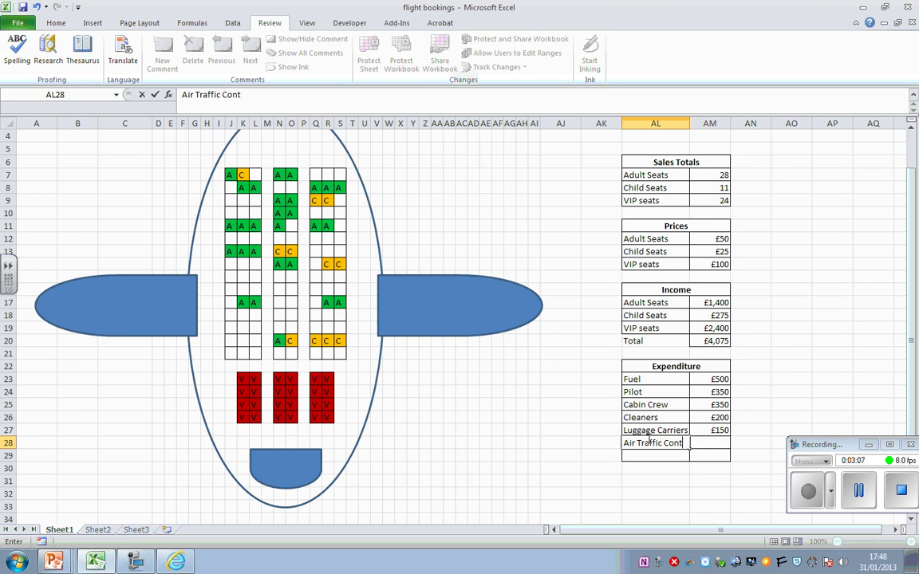
pyautogui.write('rol')
pyautogui.press('Tab')
pyautogui.write('£')
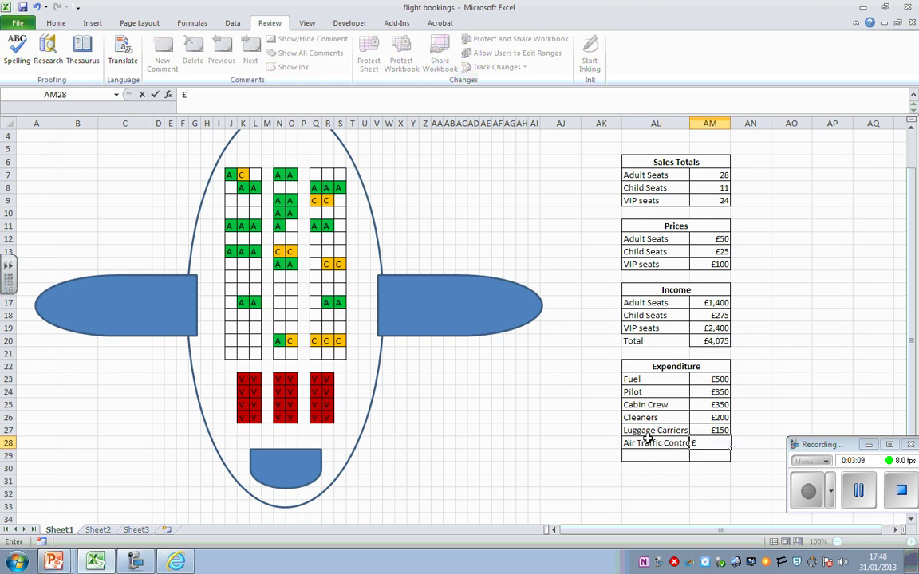
pyautogui.write('100')
pyautogui.press('Return')
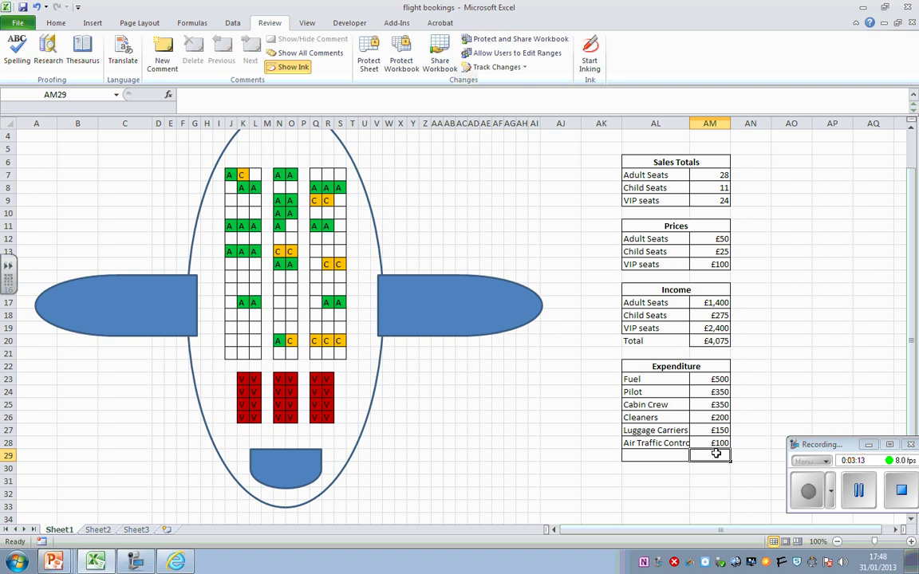
# Label AL30 'Total' and AutoSum the expenses into AM30, giving £1,650.
pyautogui.click(657, 470)
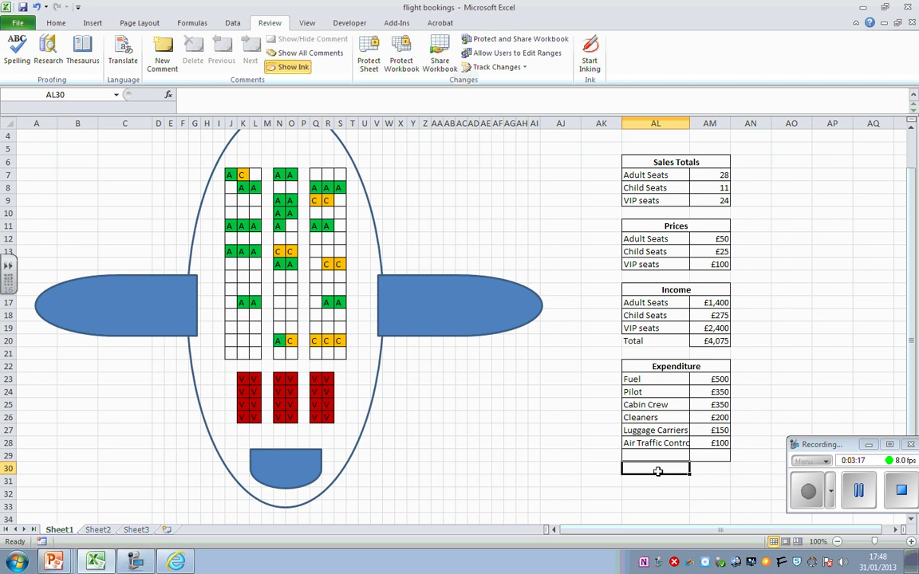
pyautogui.write('Total')
pyautogui.press('Tab')
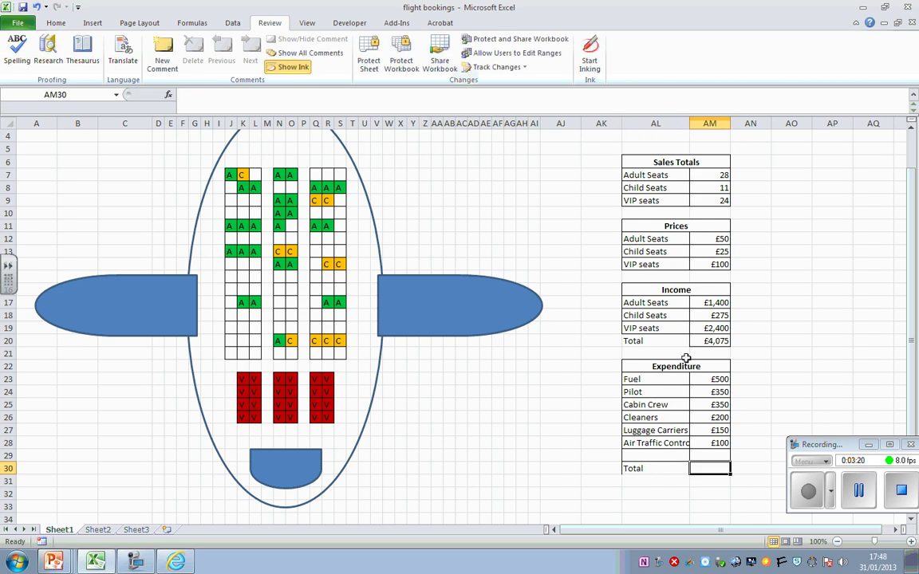
pyautogui.scroll(5, 156, 80)
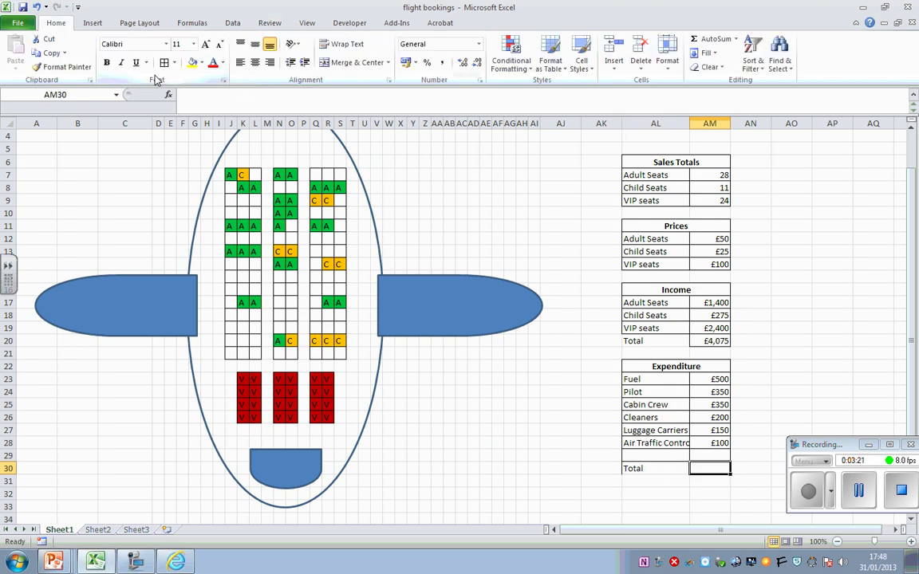
pyautogui.click(738, 493)
pyautogui.click(575, 481)
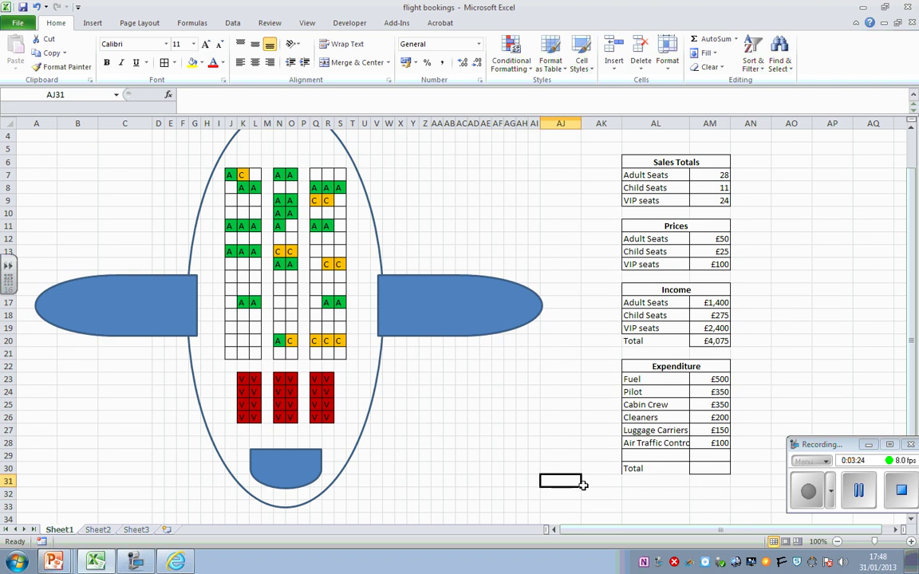
pyautogui.click(705, 468)
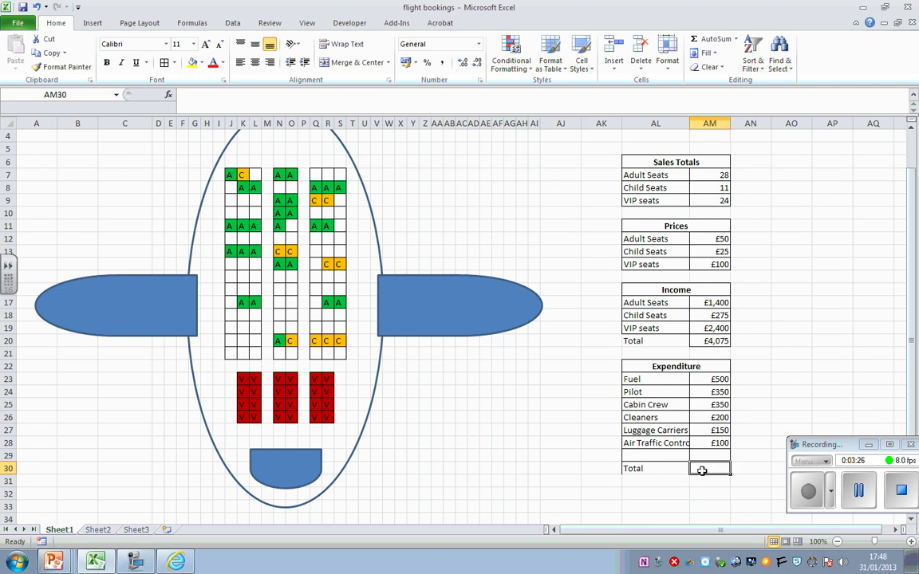
pyautogui.click(716, 40)
pyautogui.press('Return')
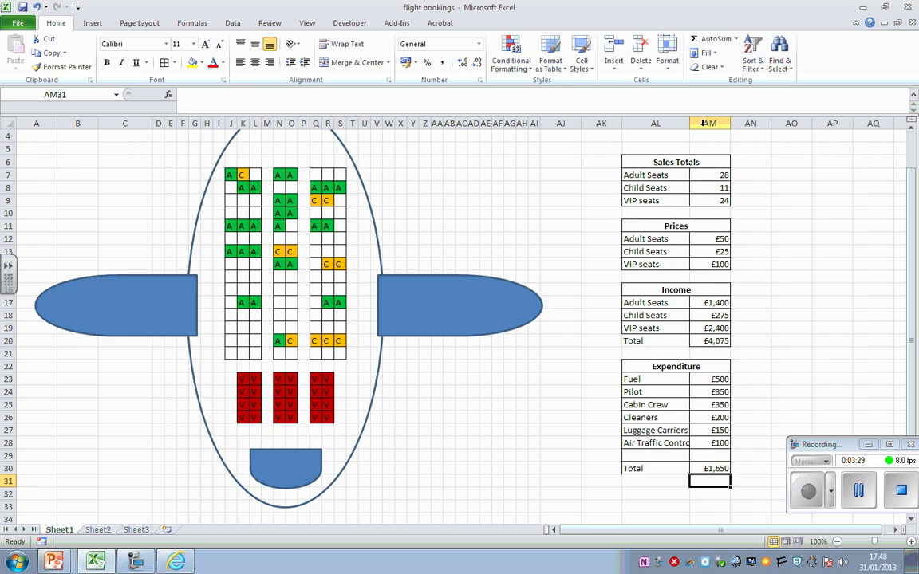
pyautogui.click(710, 468)
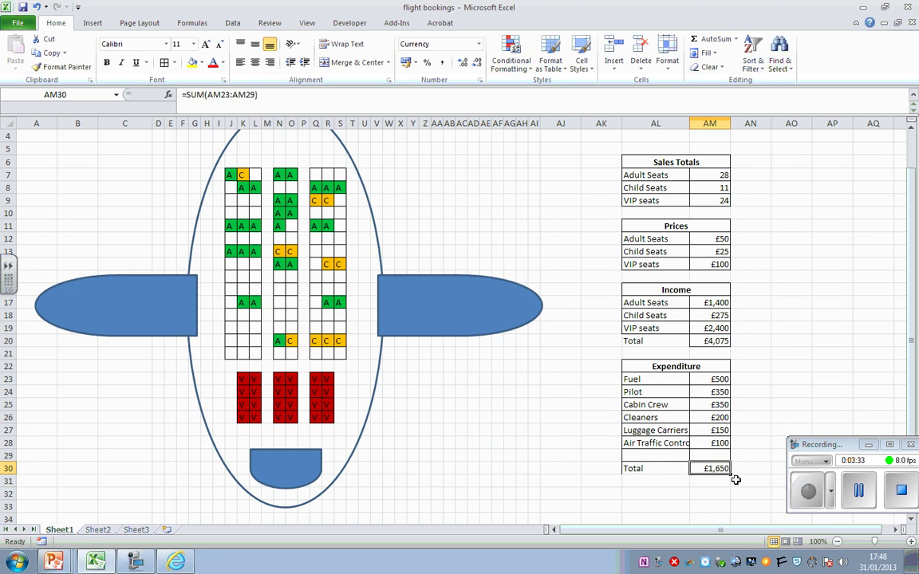
pyautogui.click(708, 341)
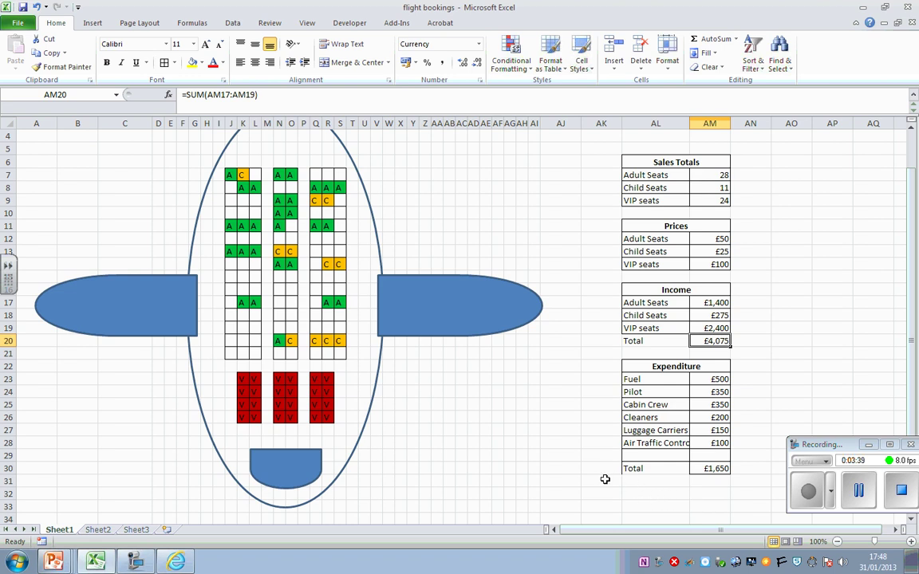
# Label AL32 'Profit/Loss' and put borders around AL32:AM32.
pyautogui.click(648, 493)
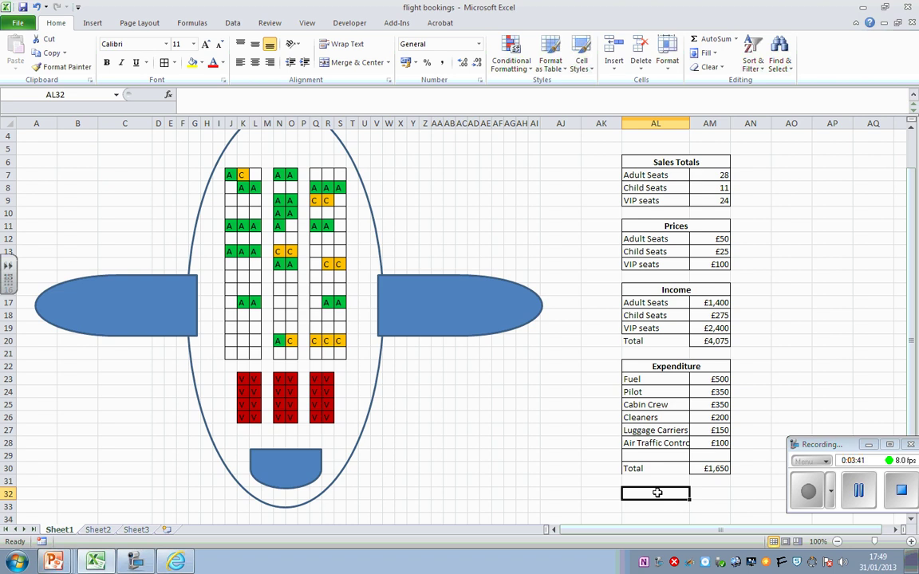
pyautogui.write('Profit/Loss')
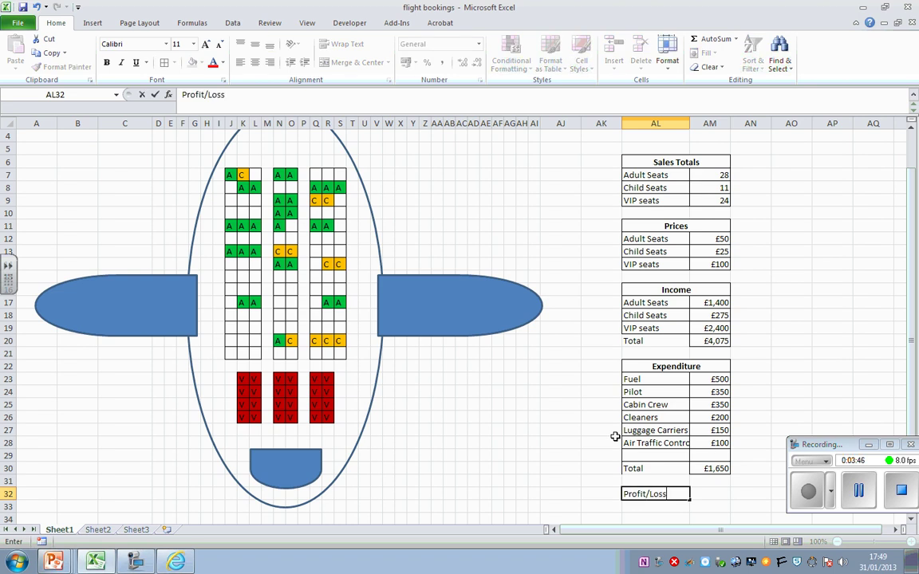
pyautogui.press('Tab')
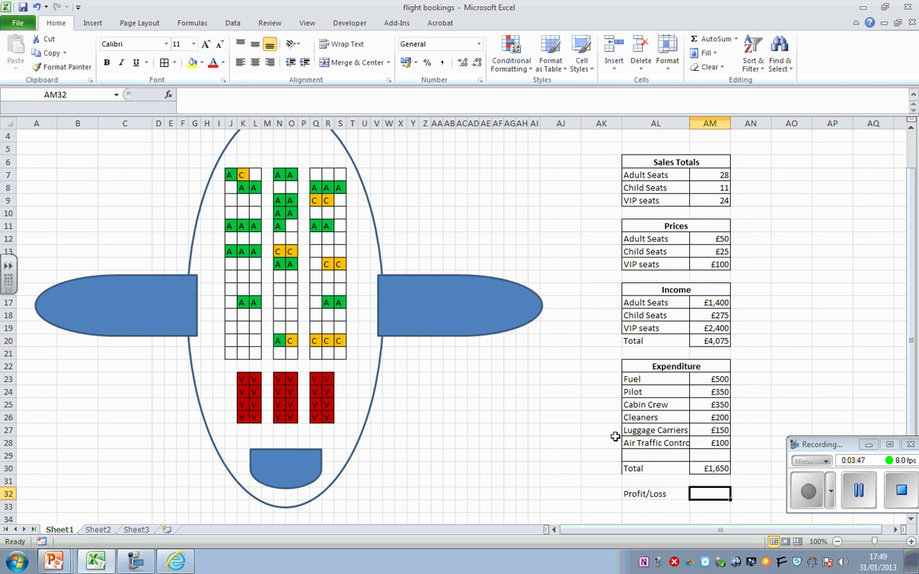
pyautogui.moveTo(706, 496); pyautogui.dragTo(638, 494)
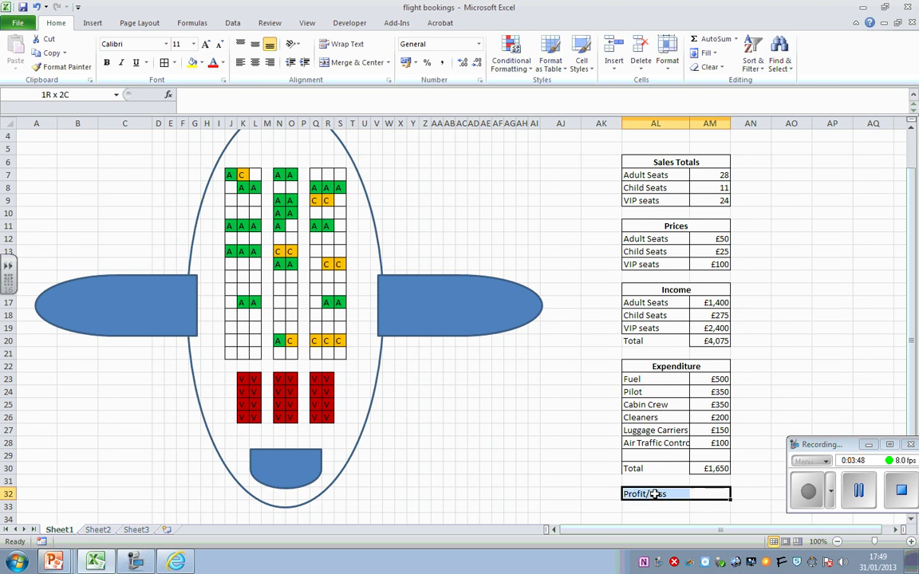
pyautogui.click(164, 63)
pyautogui.click(707, 492)
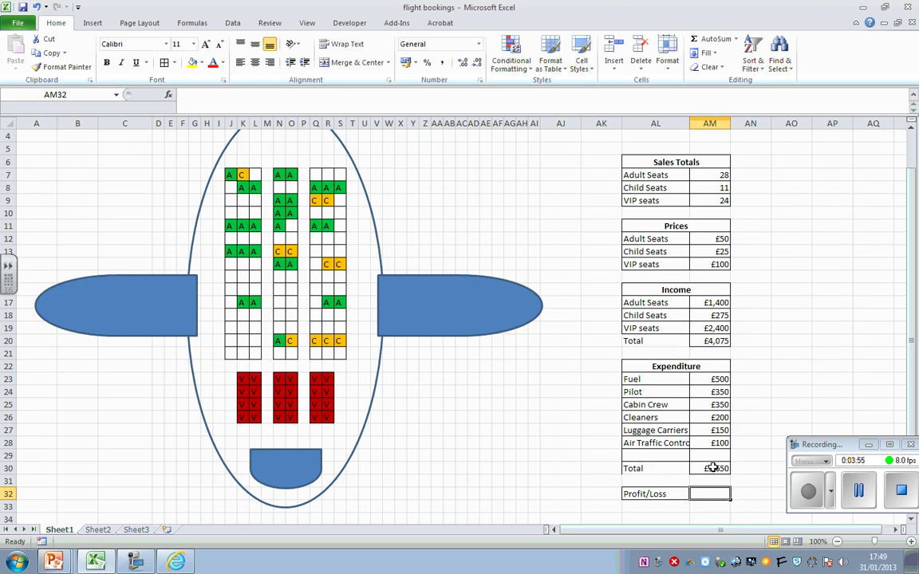
# Enter =AM20-AM30 in AM32, showing a £2,425 profit.
pyautogui.write('=')
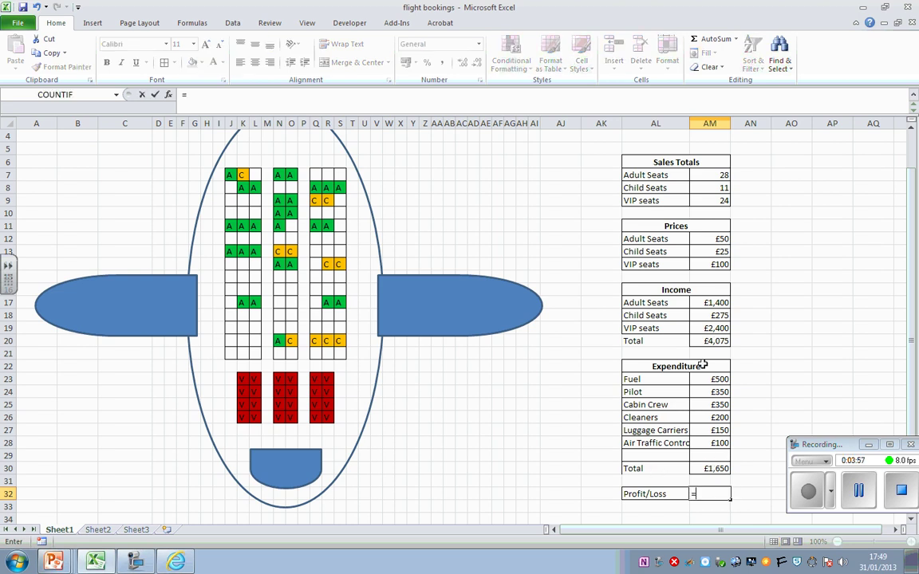
pyautogui.click(705, 341)
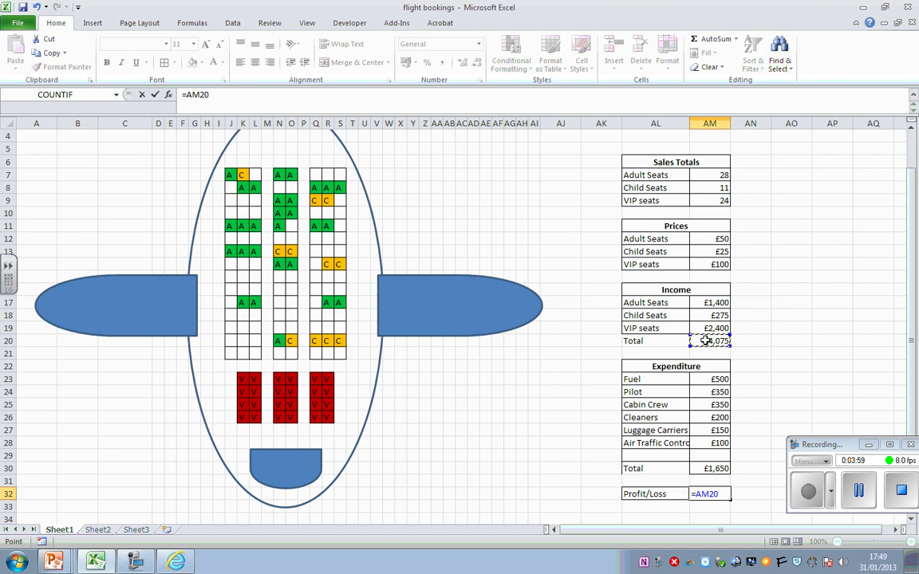
pyautogui.write('-')
pyautogui.click(707, 468)
pyautogui.press('Return')
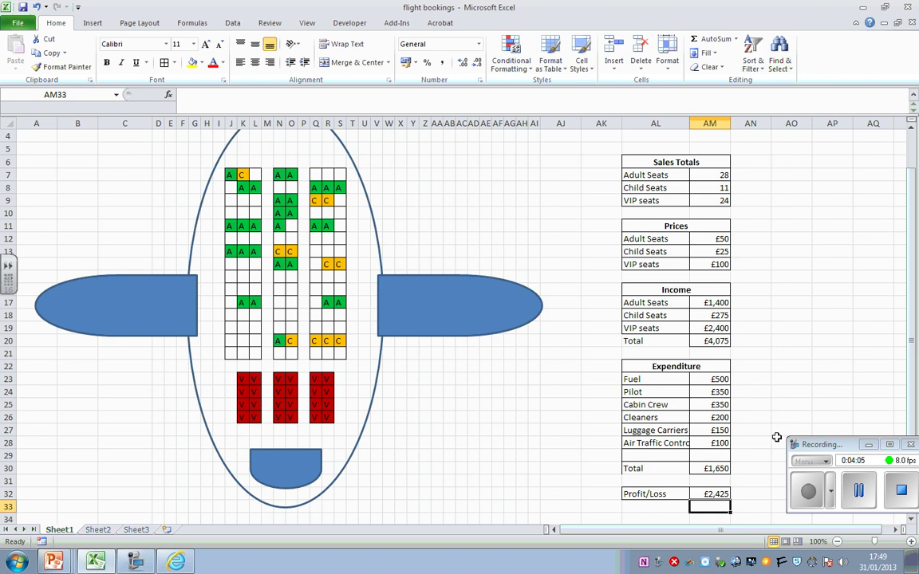
pyautogui.click(714, 495)
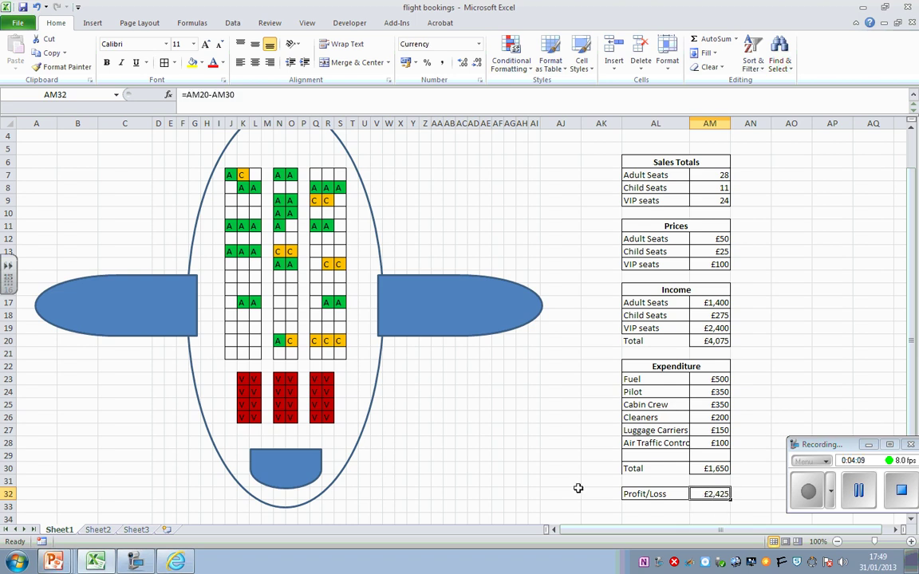
# Delete the VIP seat bookings in K23:R26, dropping profit to £25.
pyautogui.moveTo(239, 377); pyautogui.dragTo(331, 415)
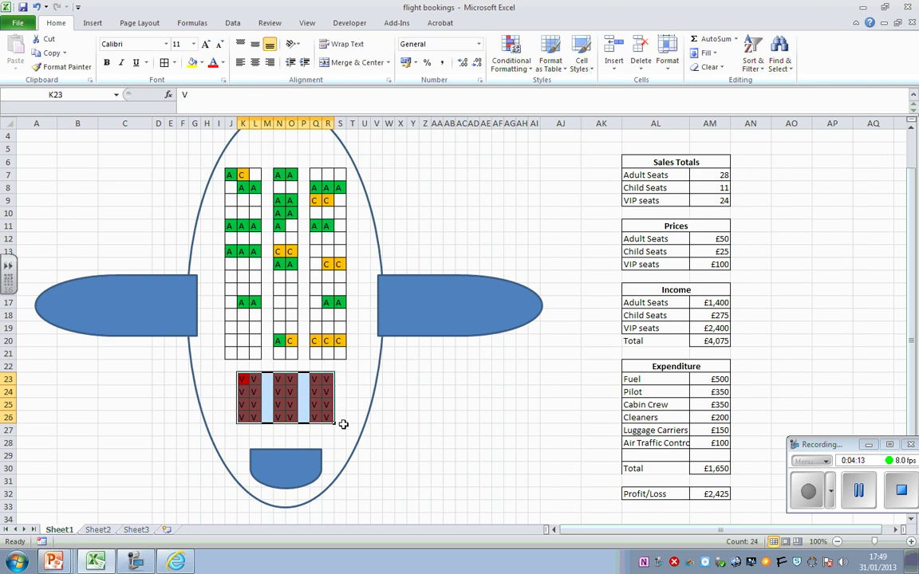
pyautogui.press('Delete')
pyautogui.click(435, 403)
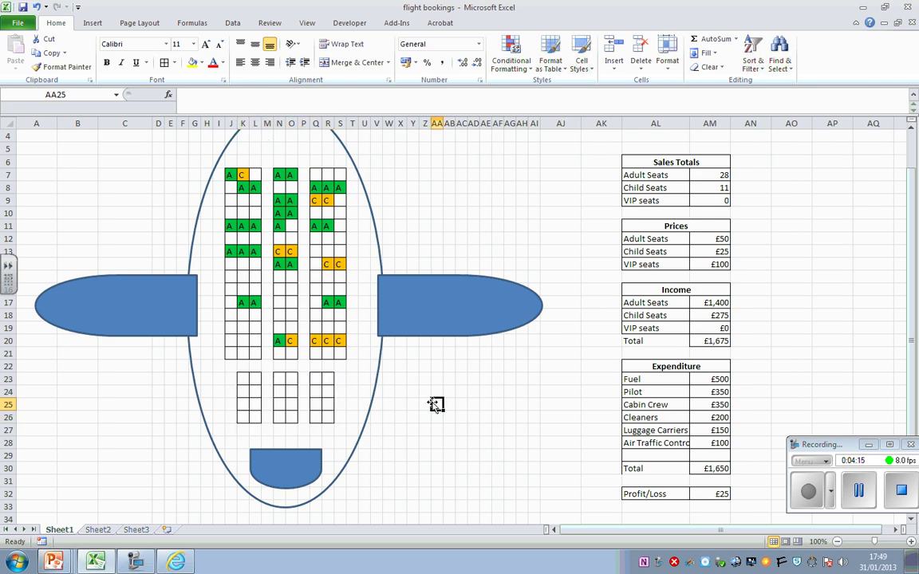
pyautogui.click(698, 498)
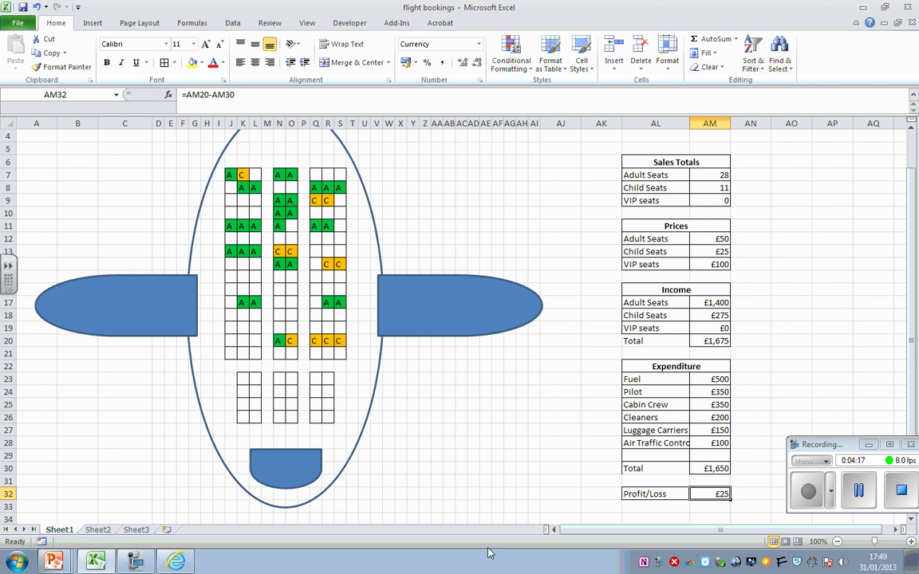
pyautogui.click(437, 188)
pyautogui.click(244, 327)
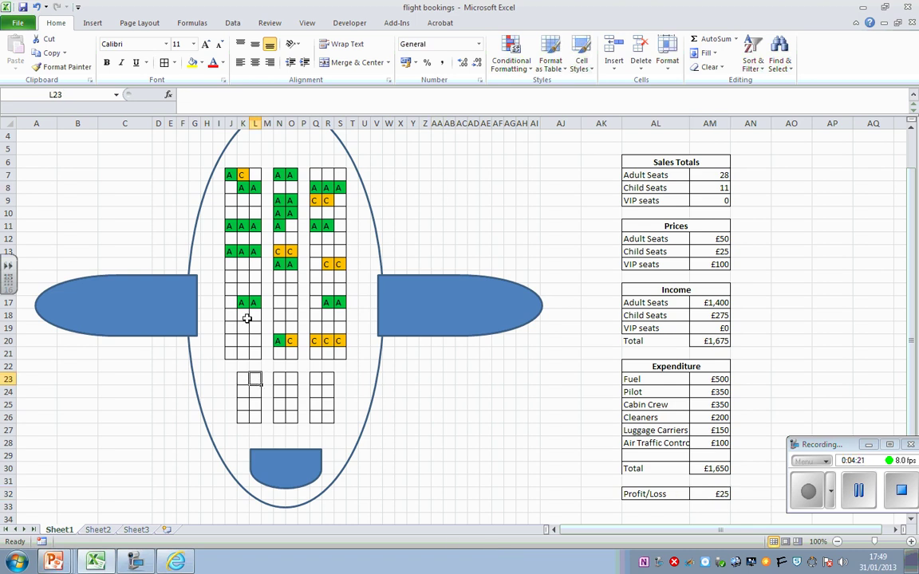
pyautogui.click(327, 277)
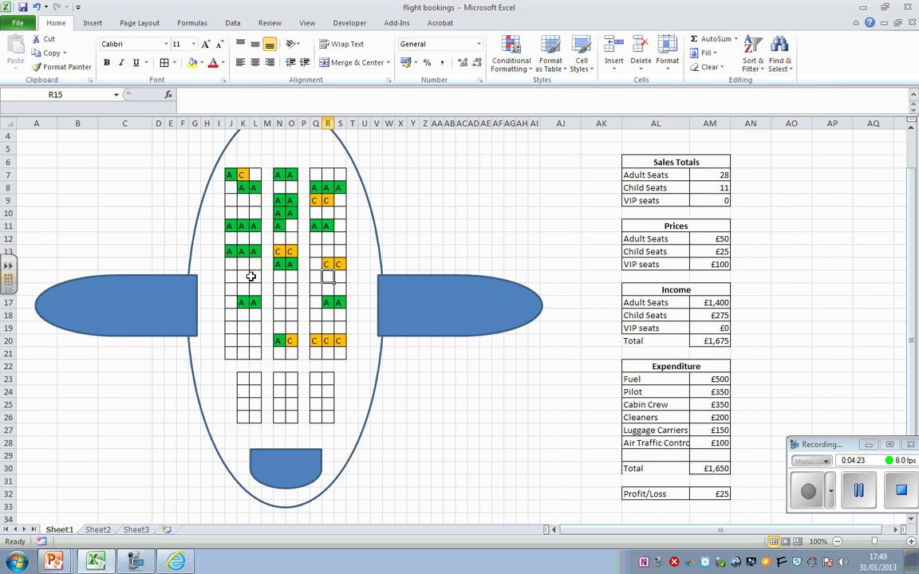